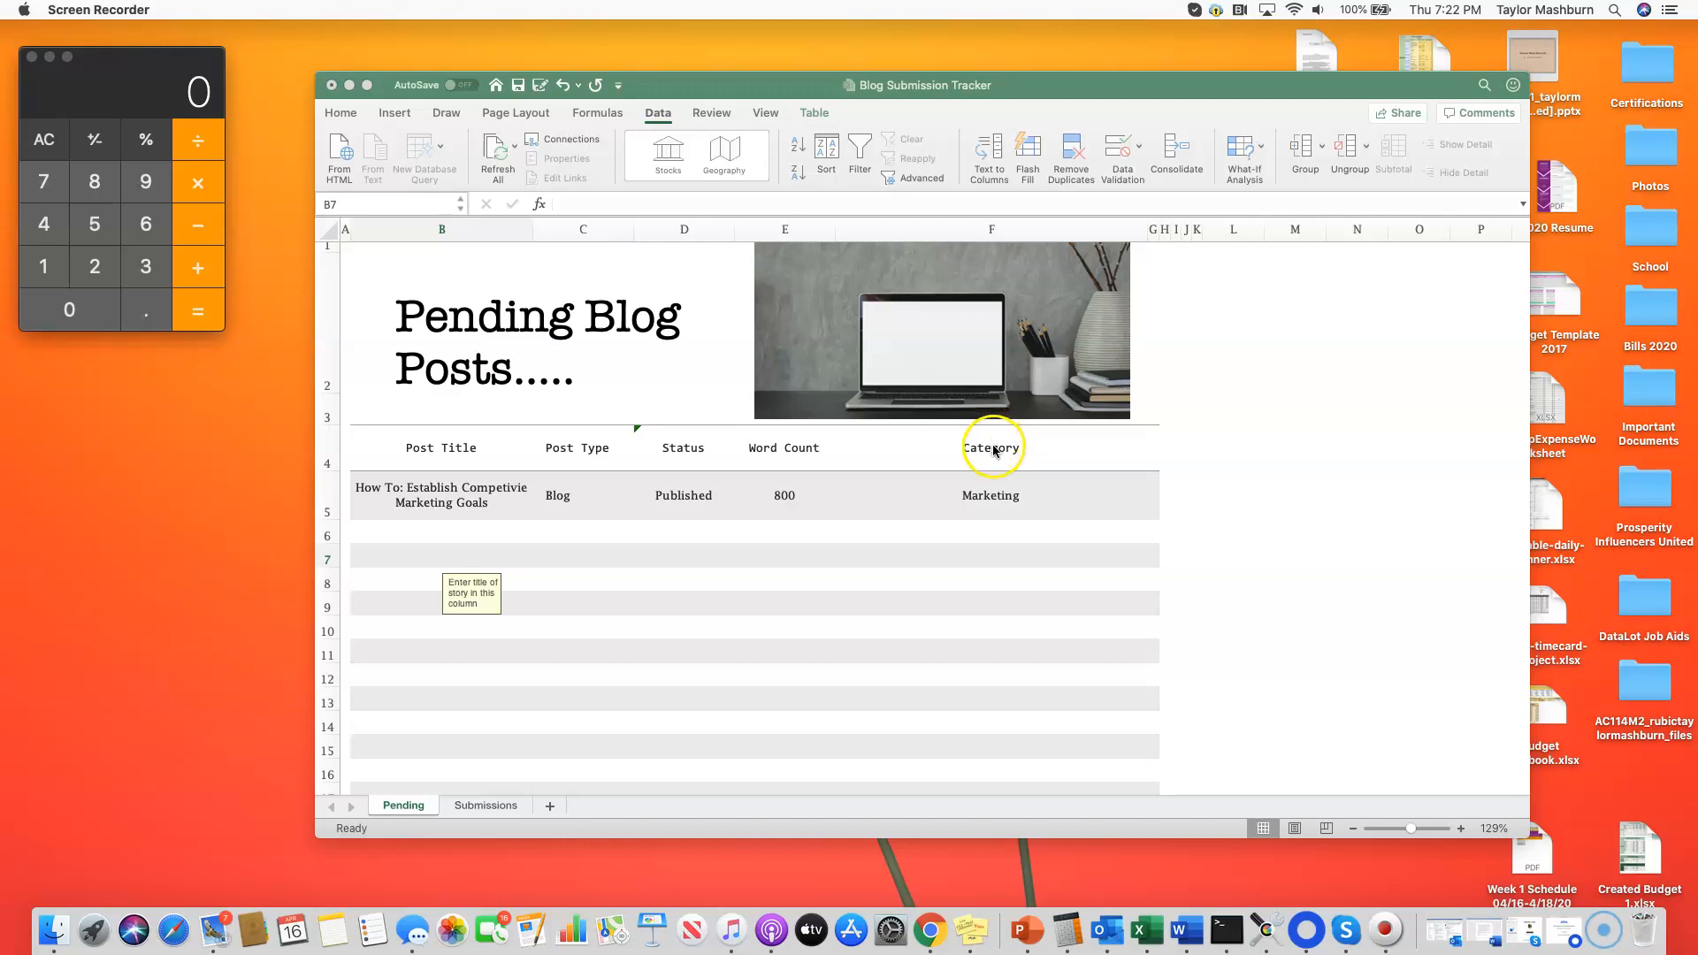
Step: Look through the Pending sheet's blog post table from its headings to its last row
scroll(999, 469, "down", 10)
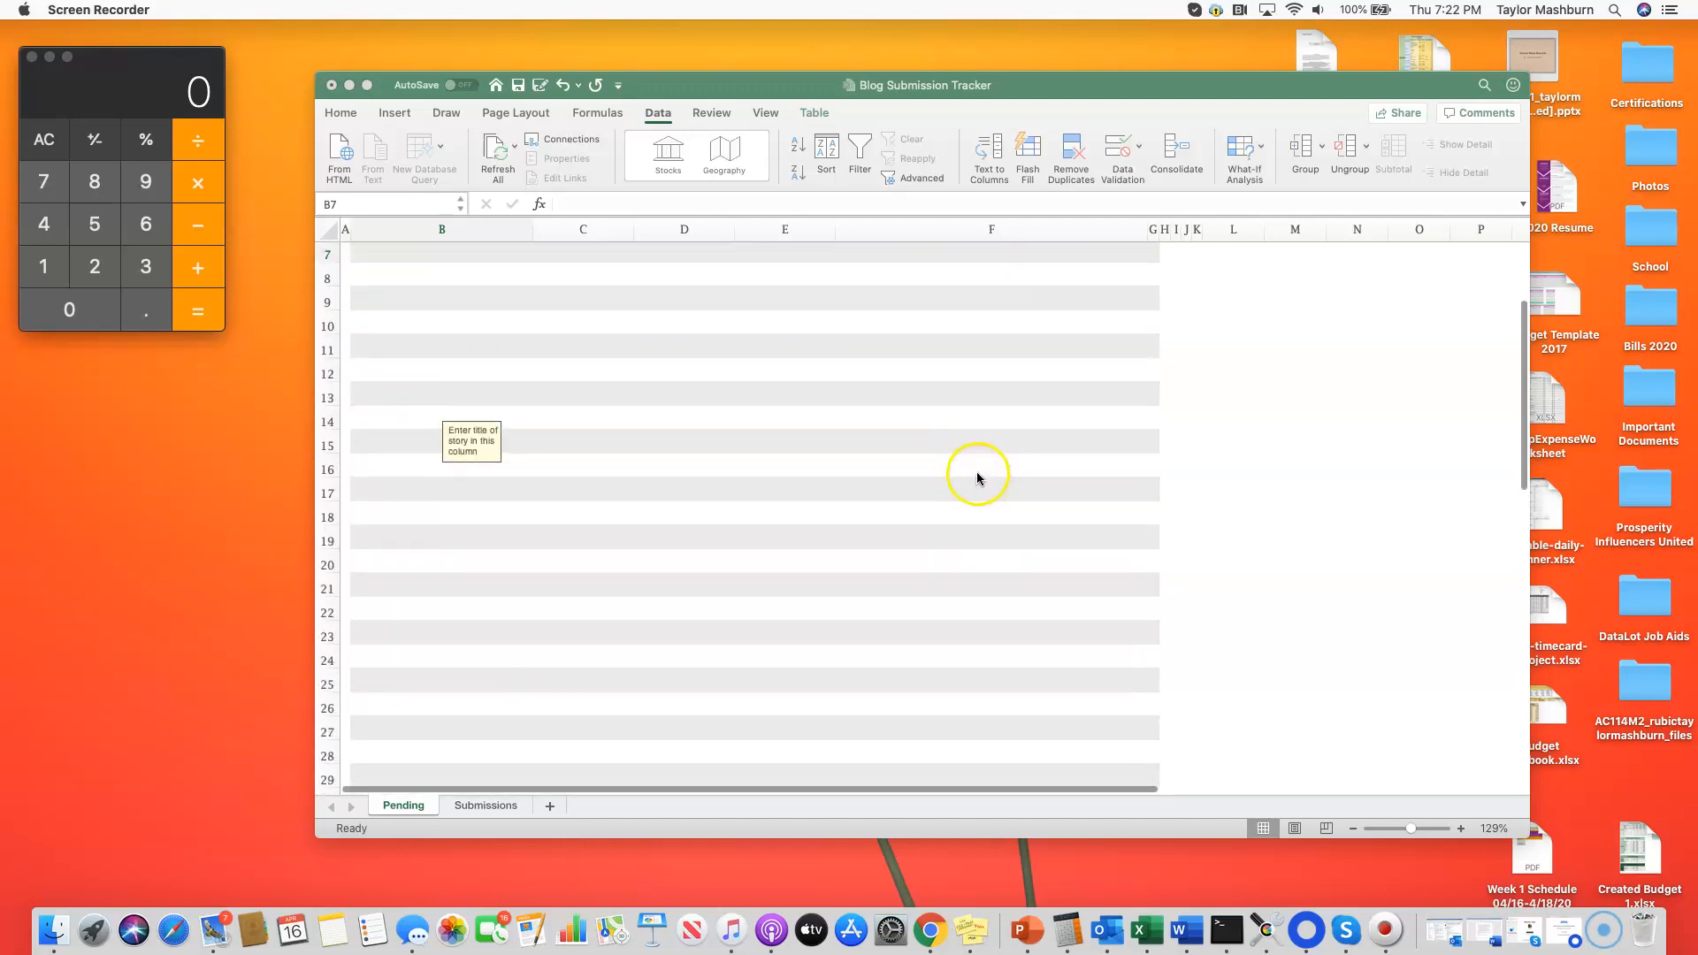
scroll(977, 478, "down", 2)
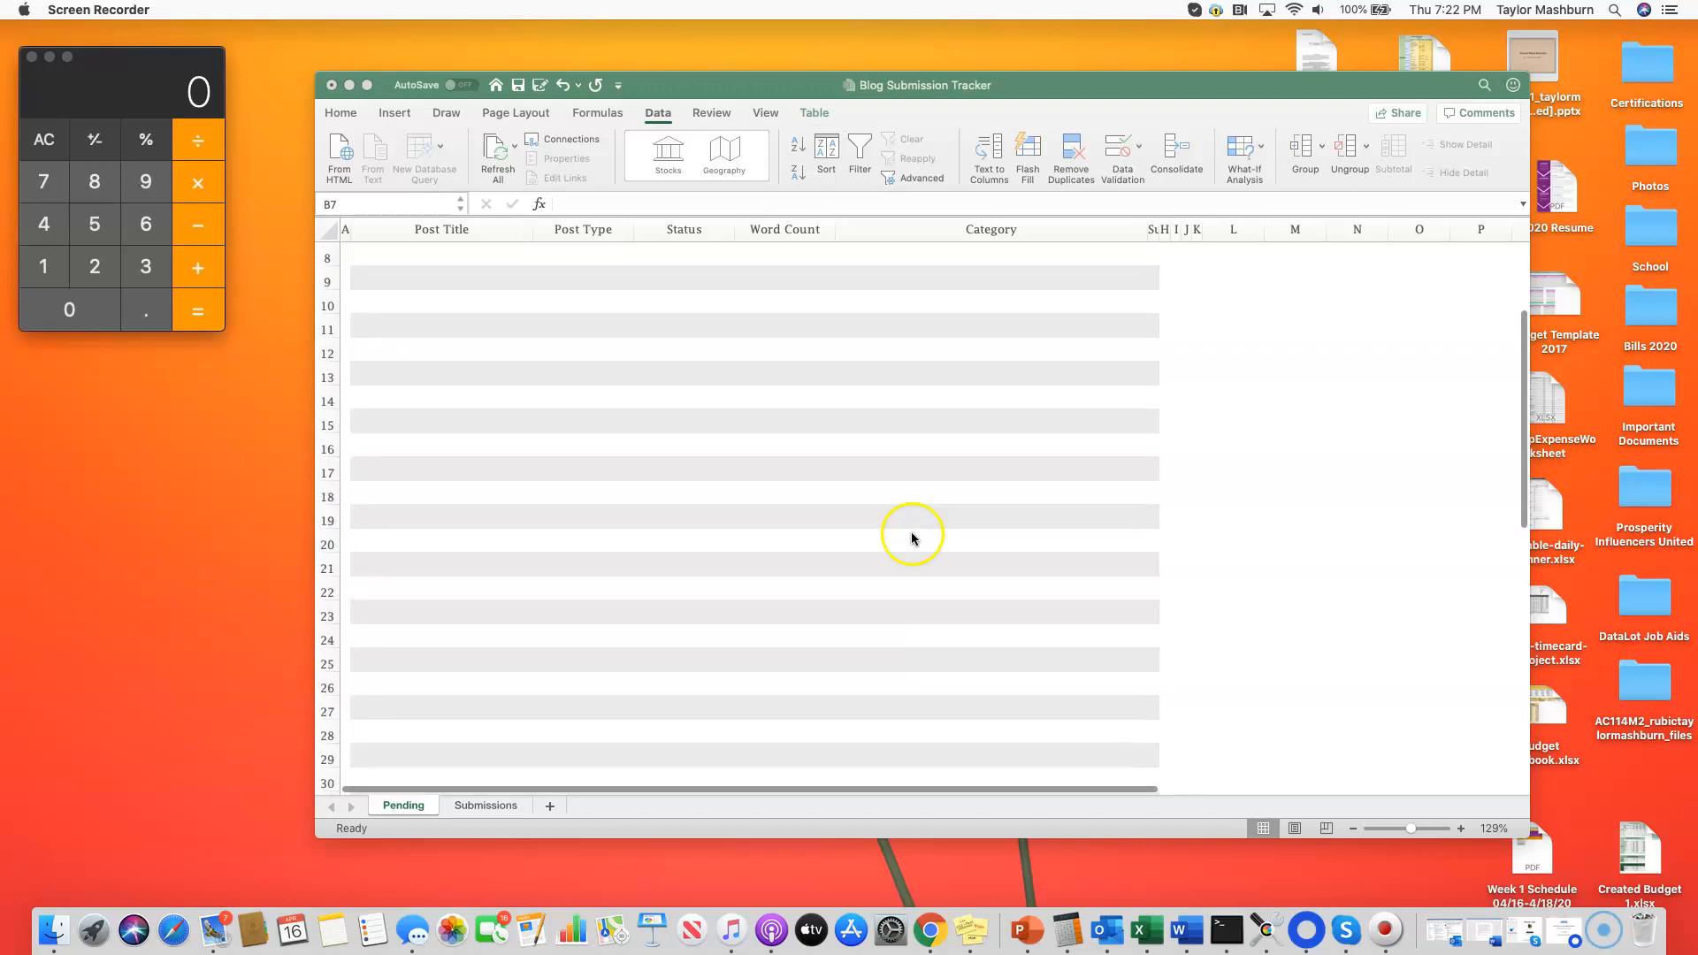
scroll(912, 535, "up", 10)
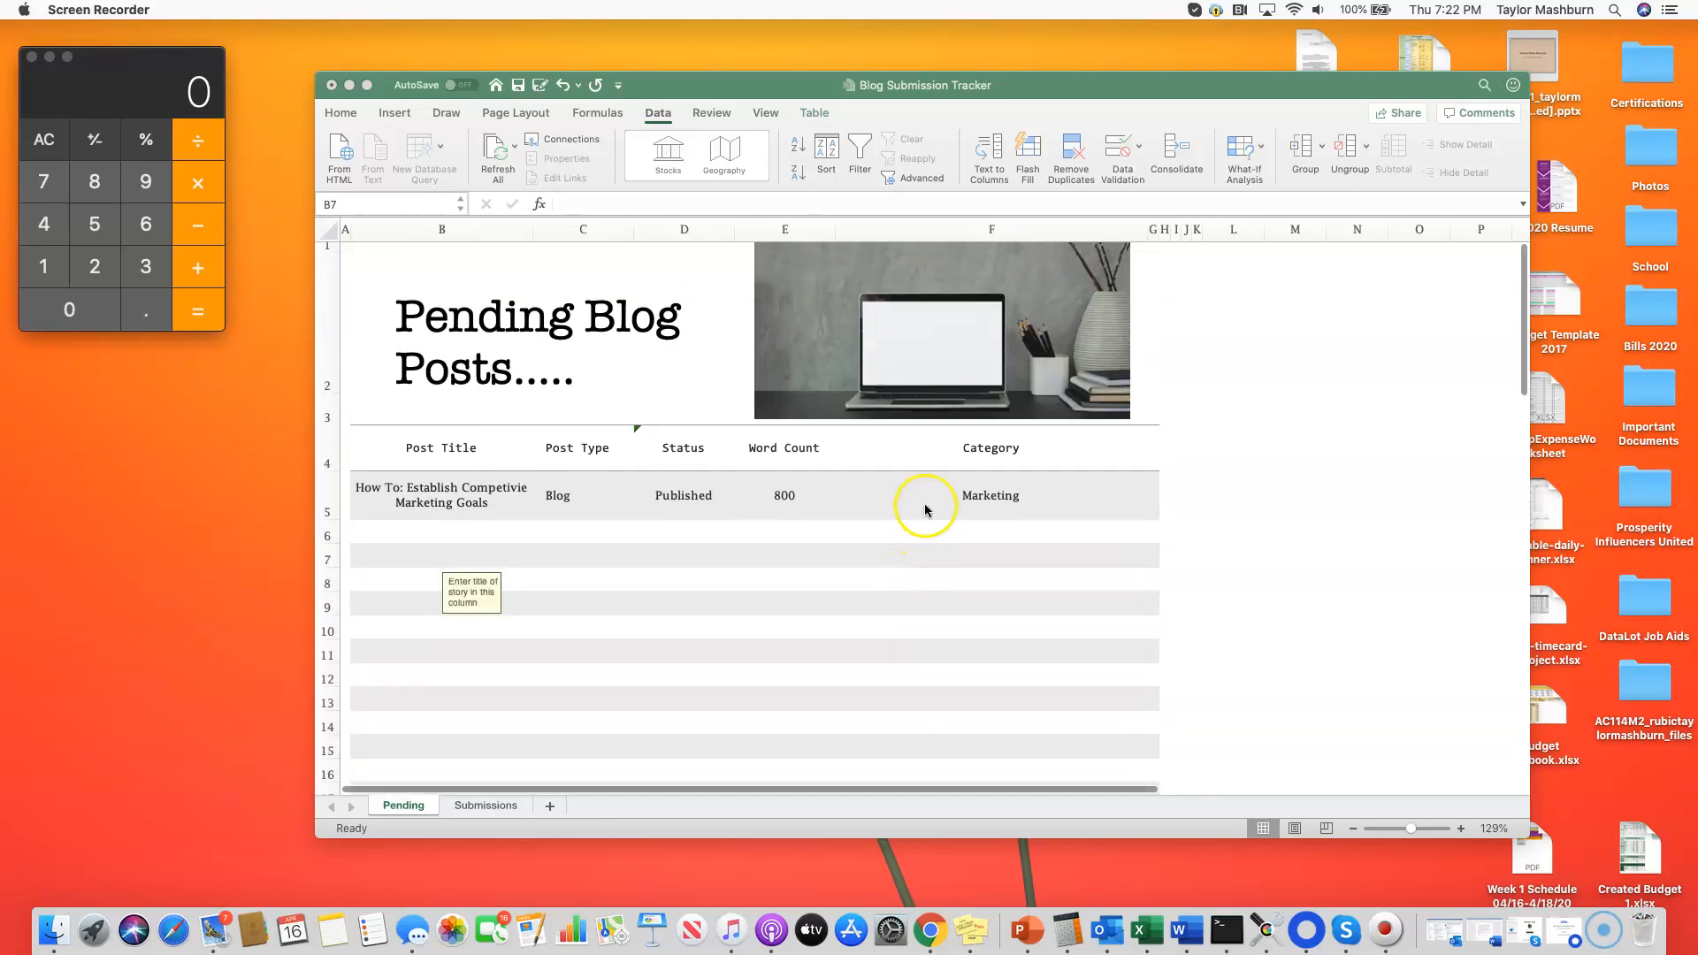
scroll(926, 510, "down", 6)
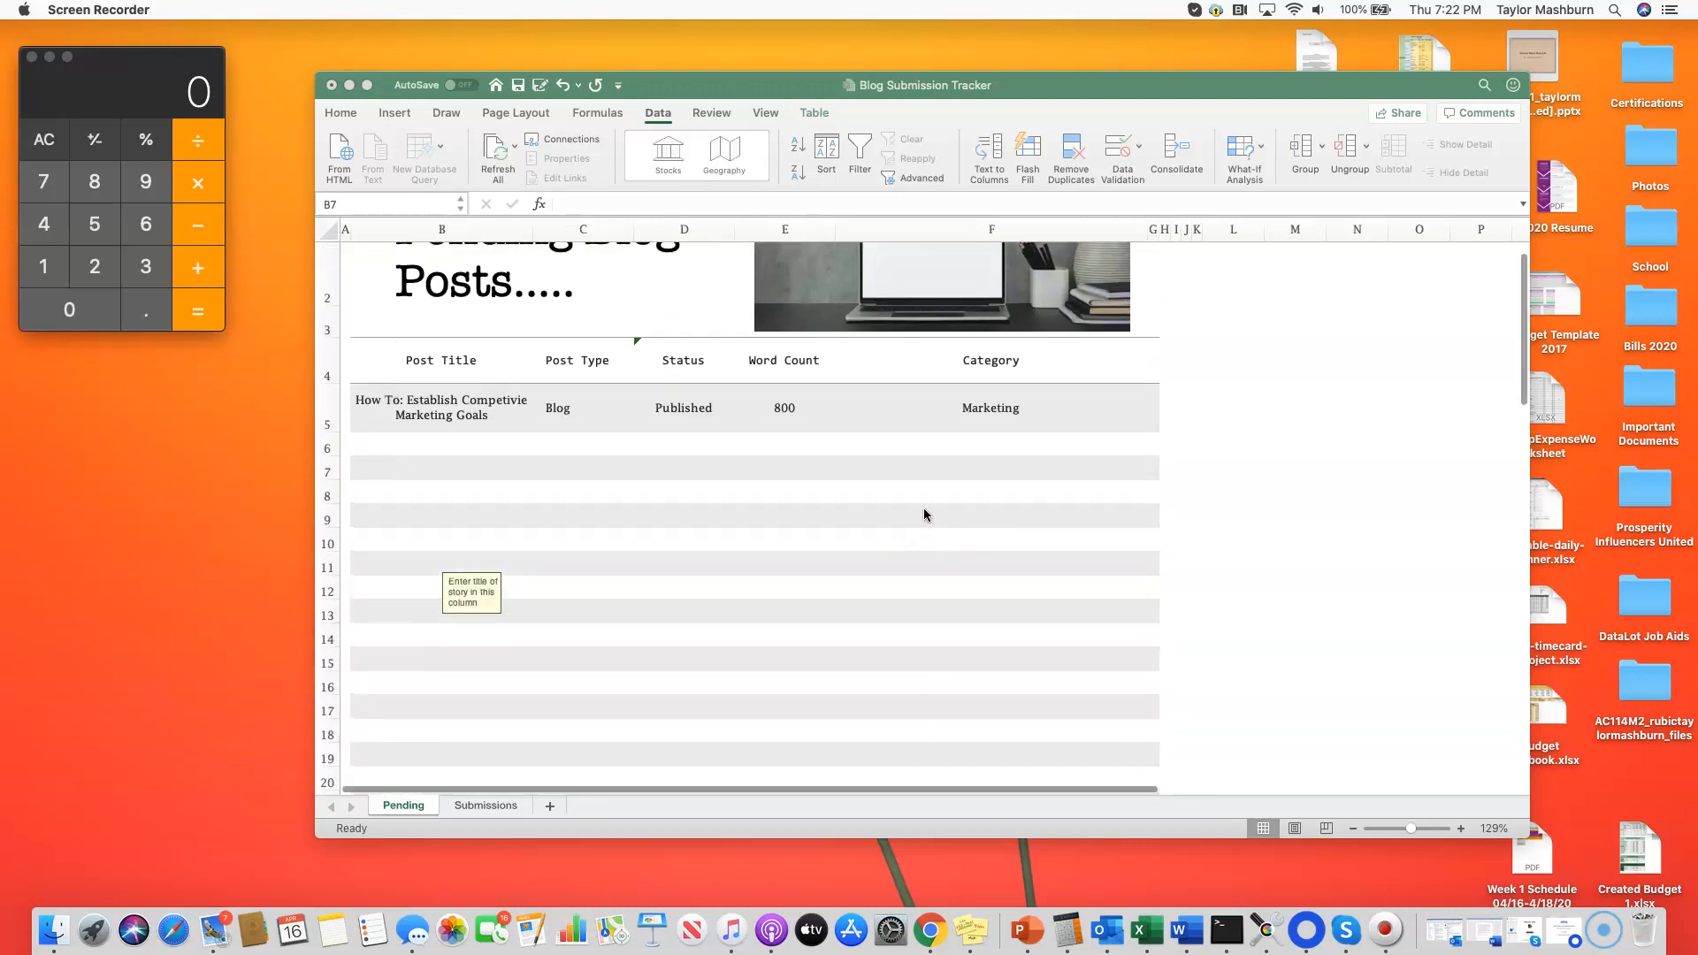
scroll(922, 517, "down", 8)
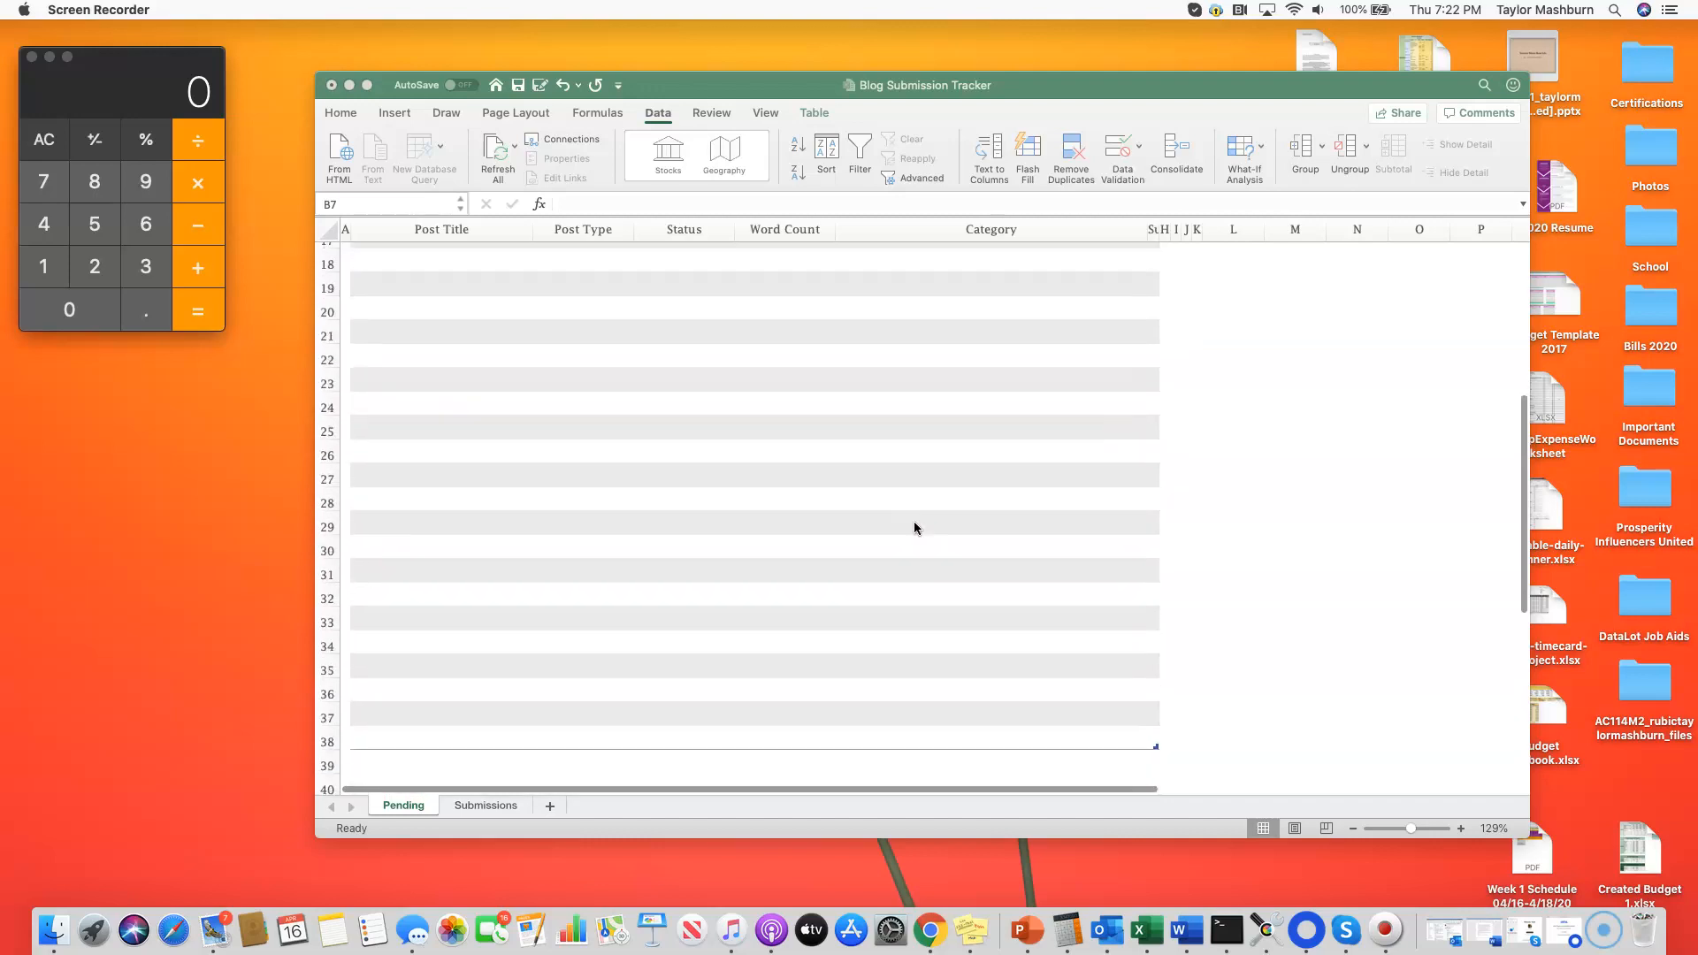
scroll(876, 564, "up", 10)
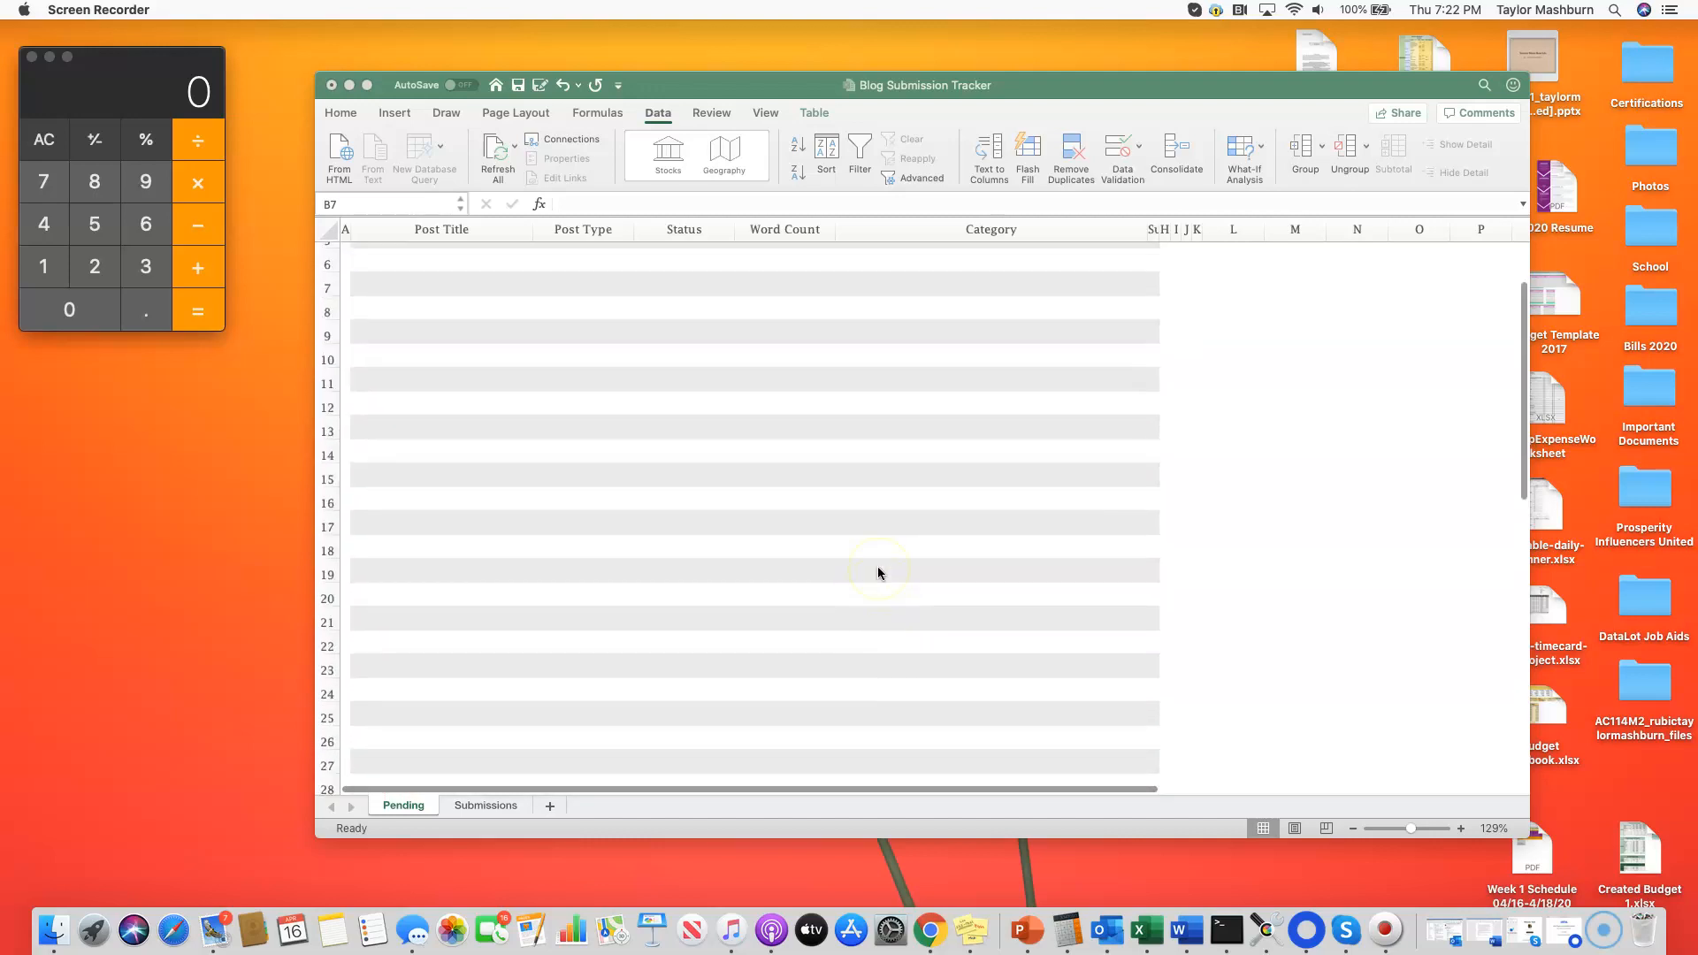
scroll(838, 561, "up", 3)
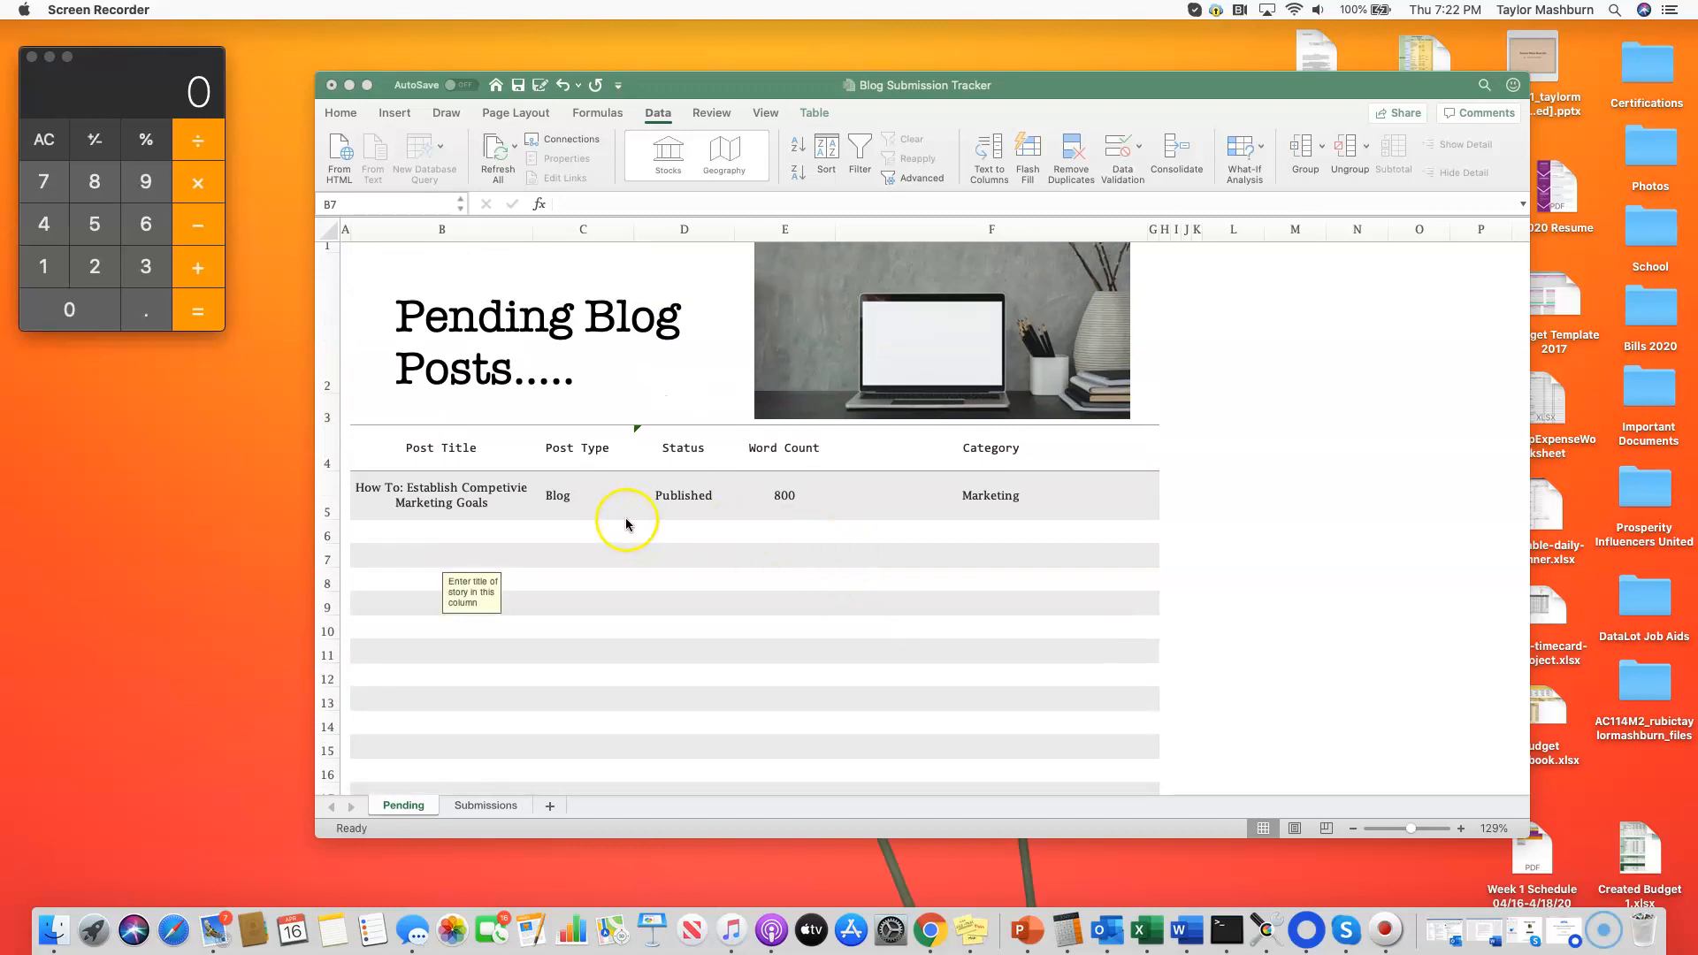
Step: Check the Post Title cell and the Post Type dropdown choices in row 6 of the Pending sheet
left_click(455, 529)
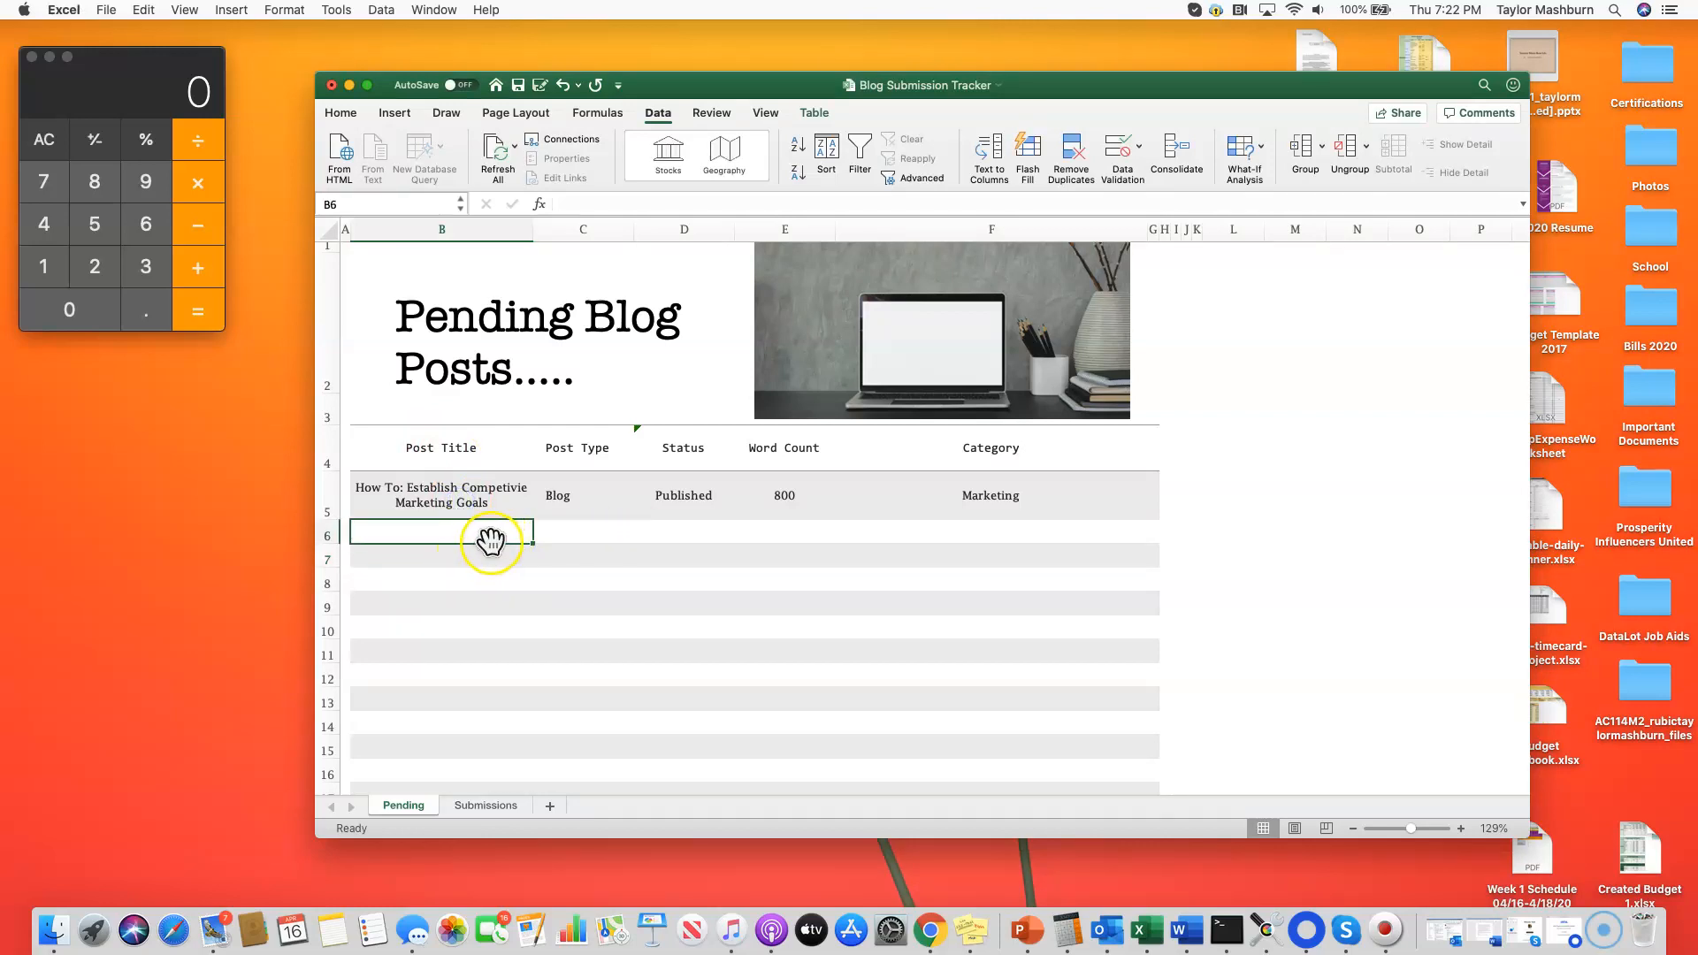
left_click(560, 531)
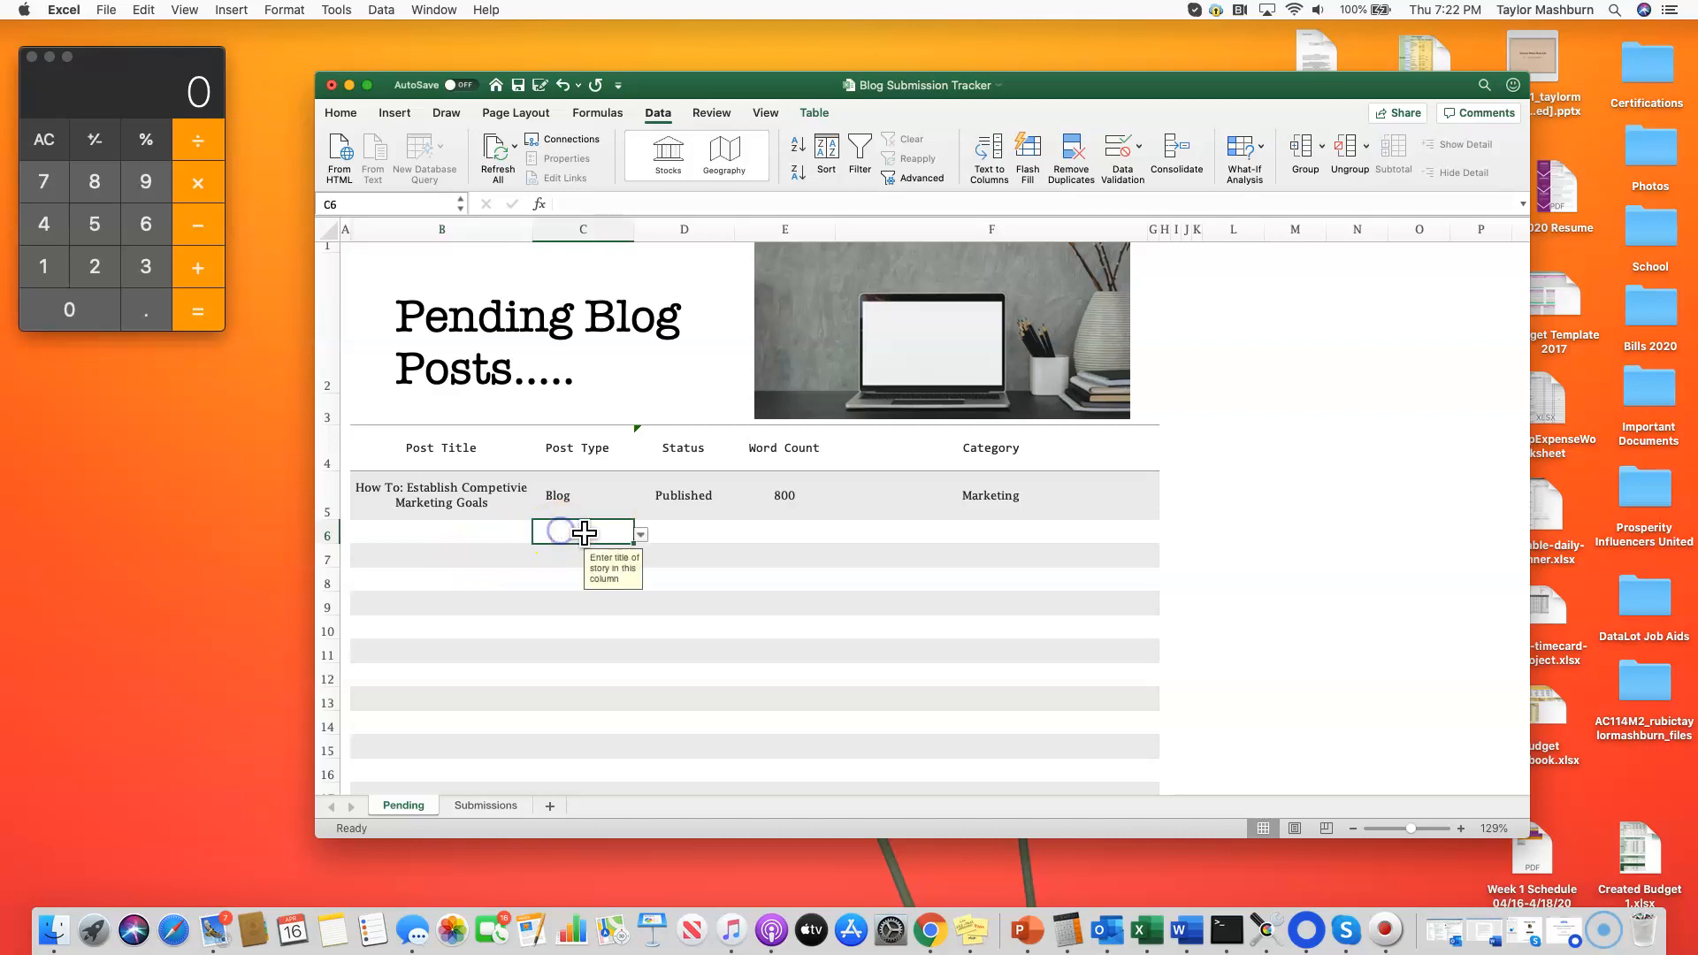
left_click(640, 535)
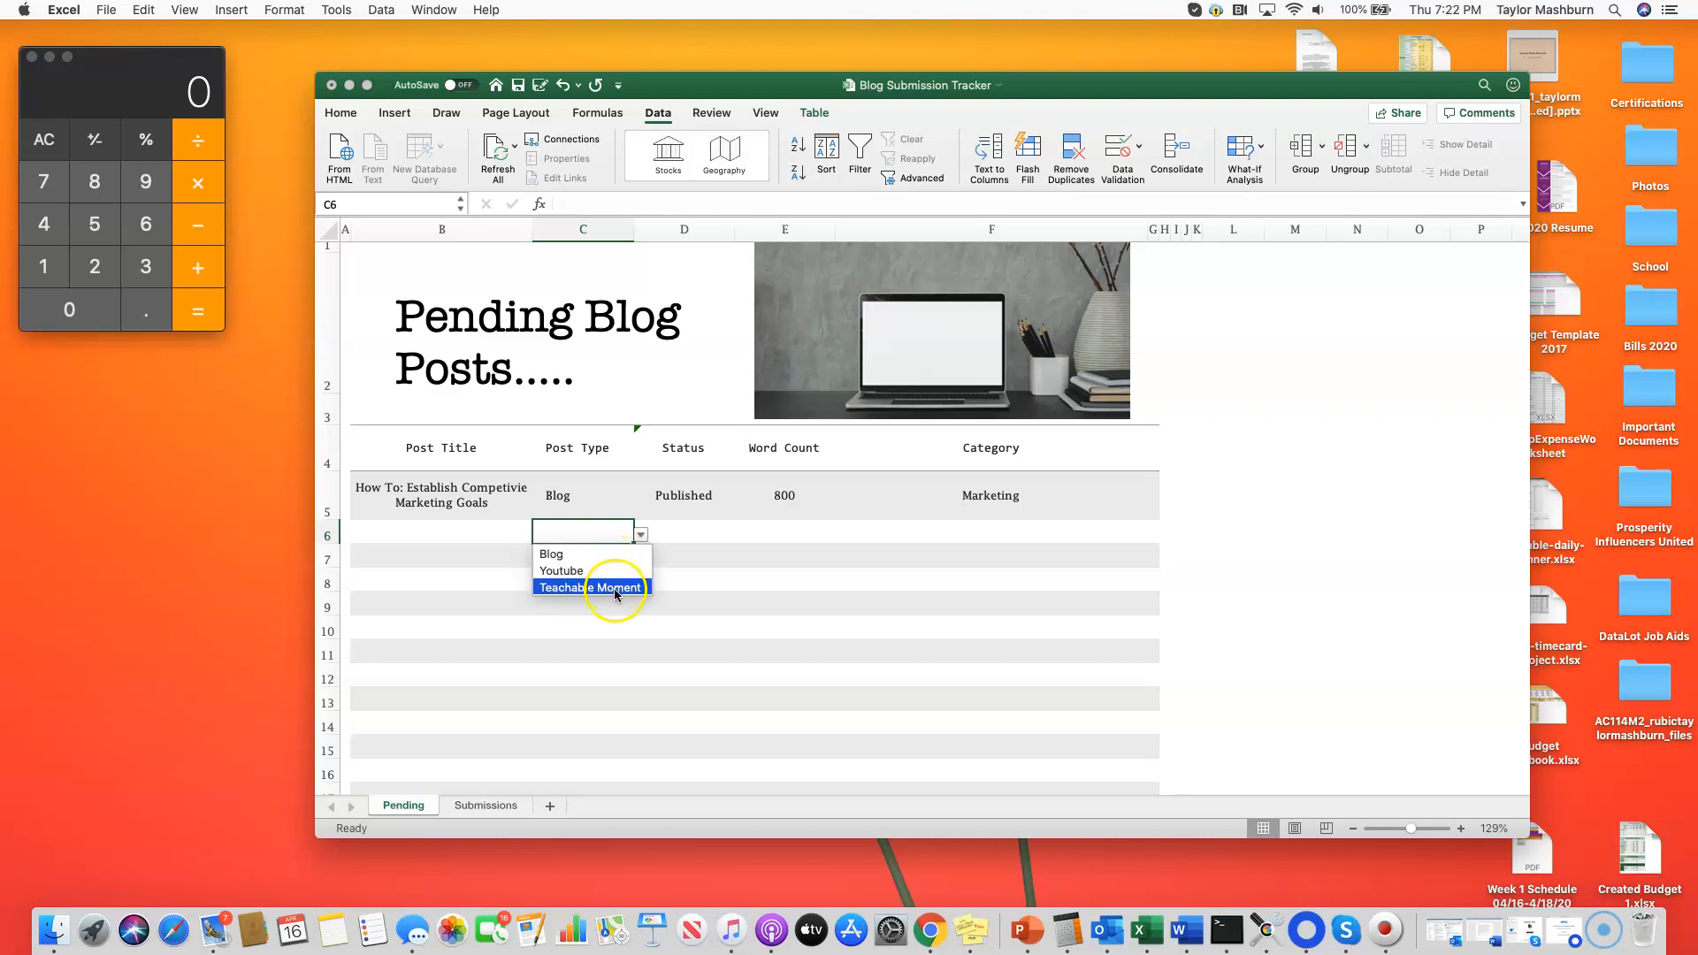
left_click(691, 526)
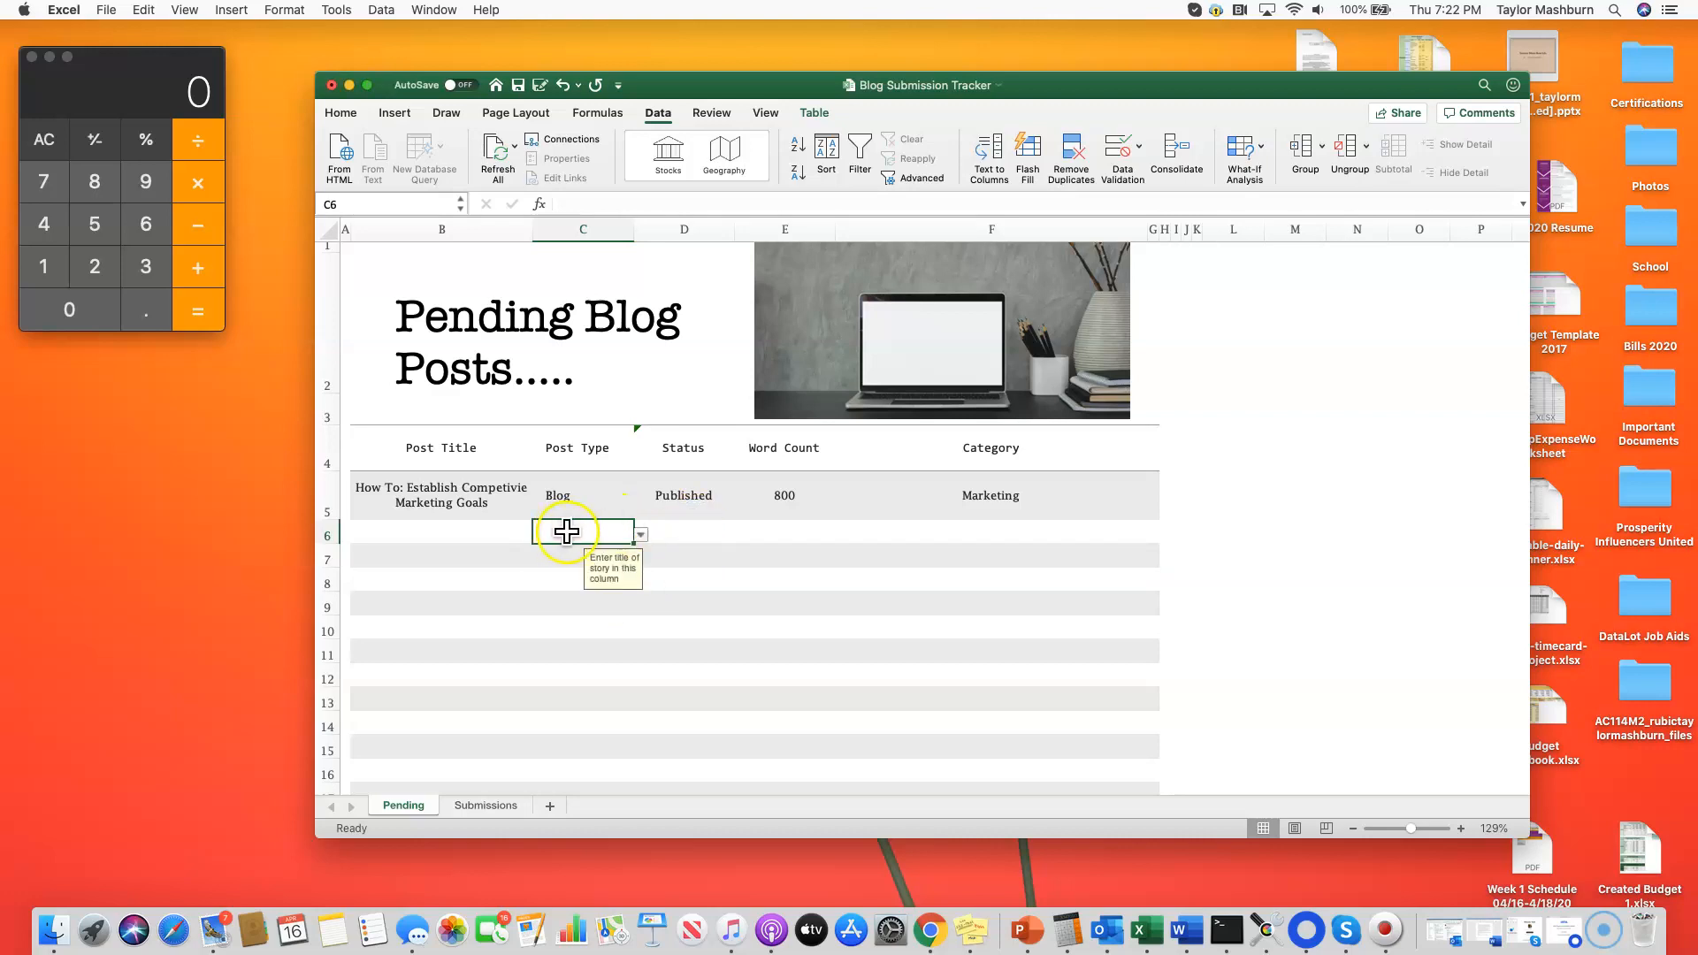
left_click(639, 535)
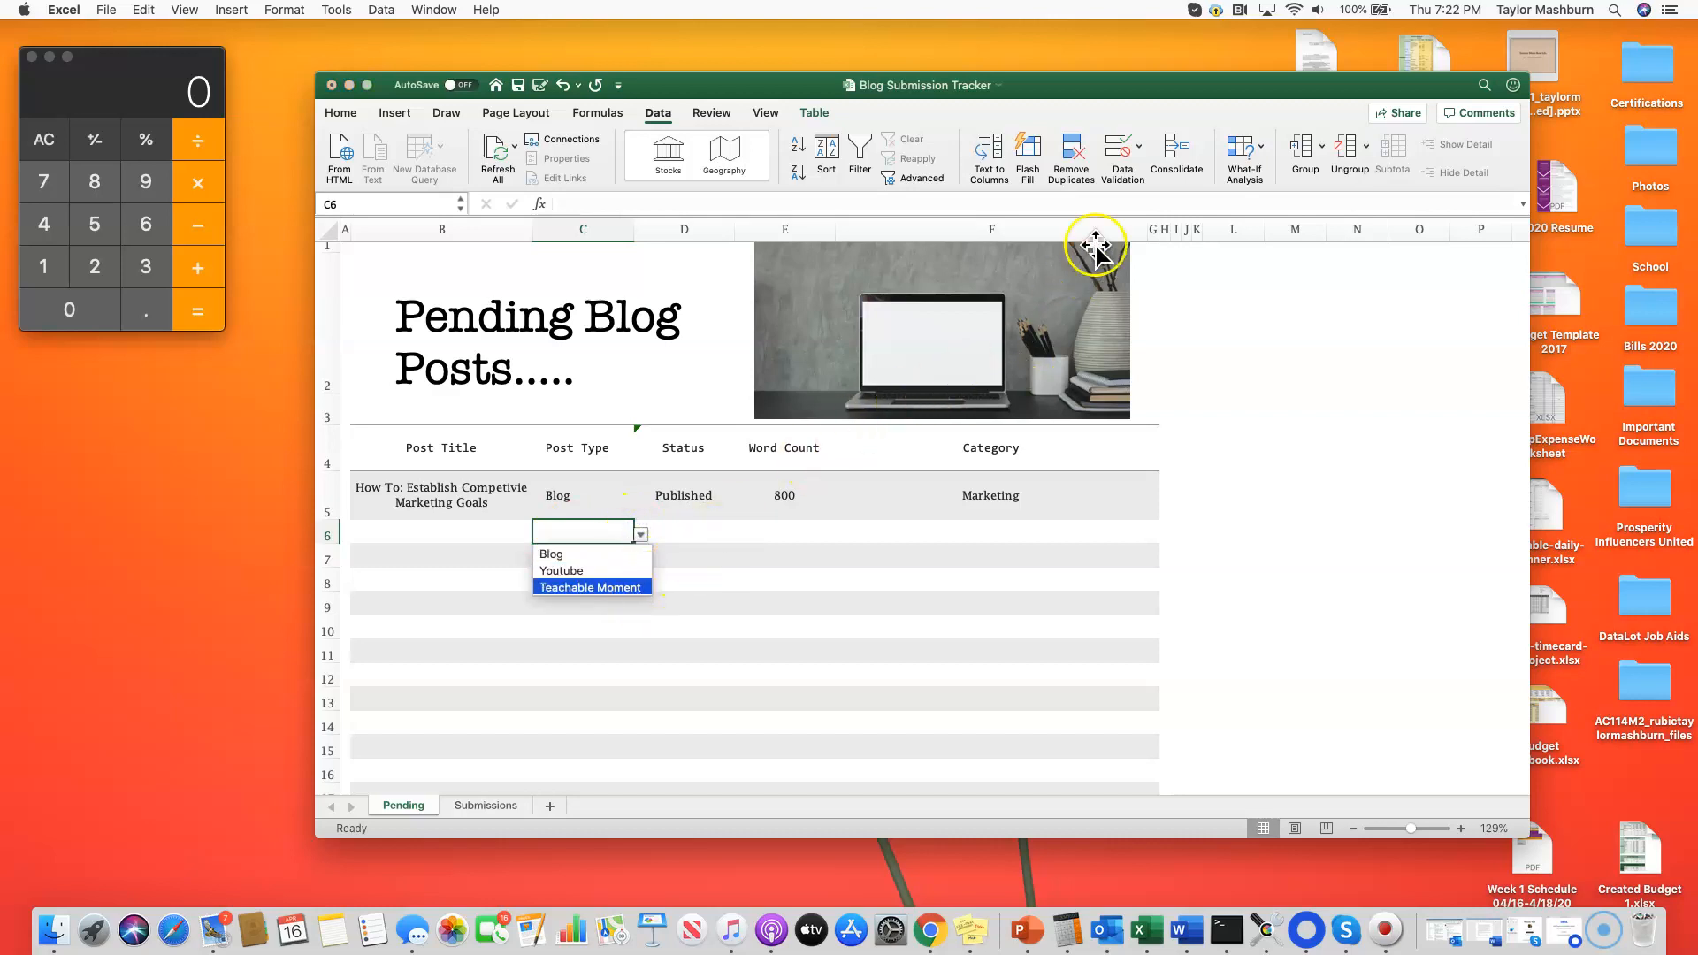
left_click(597, 540)
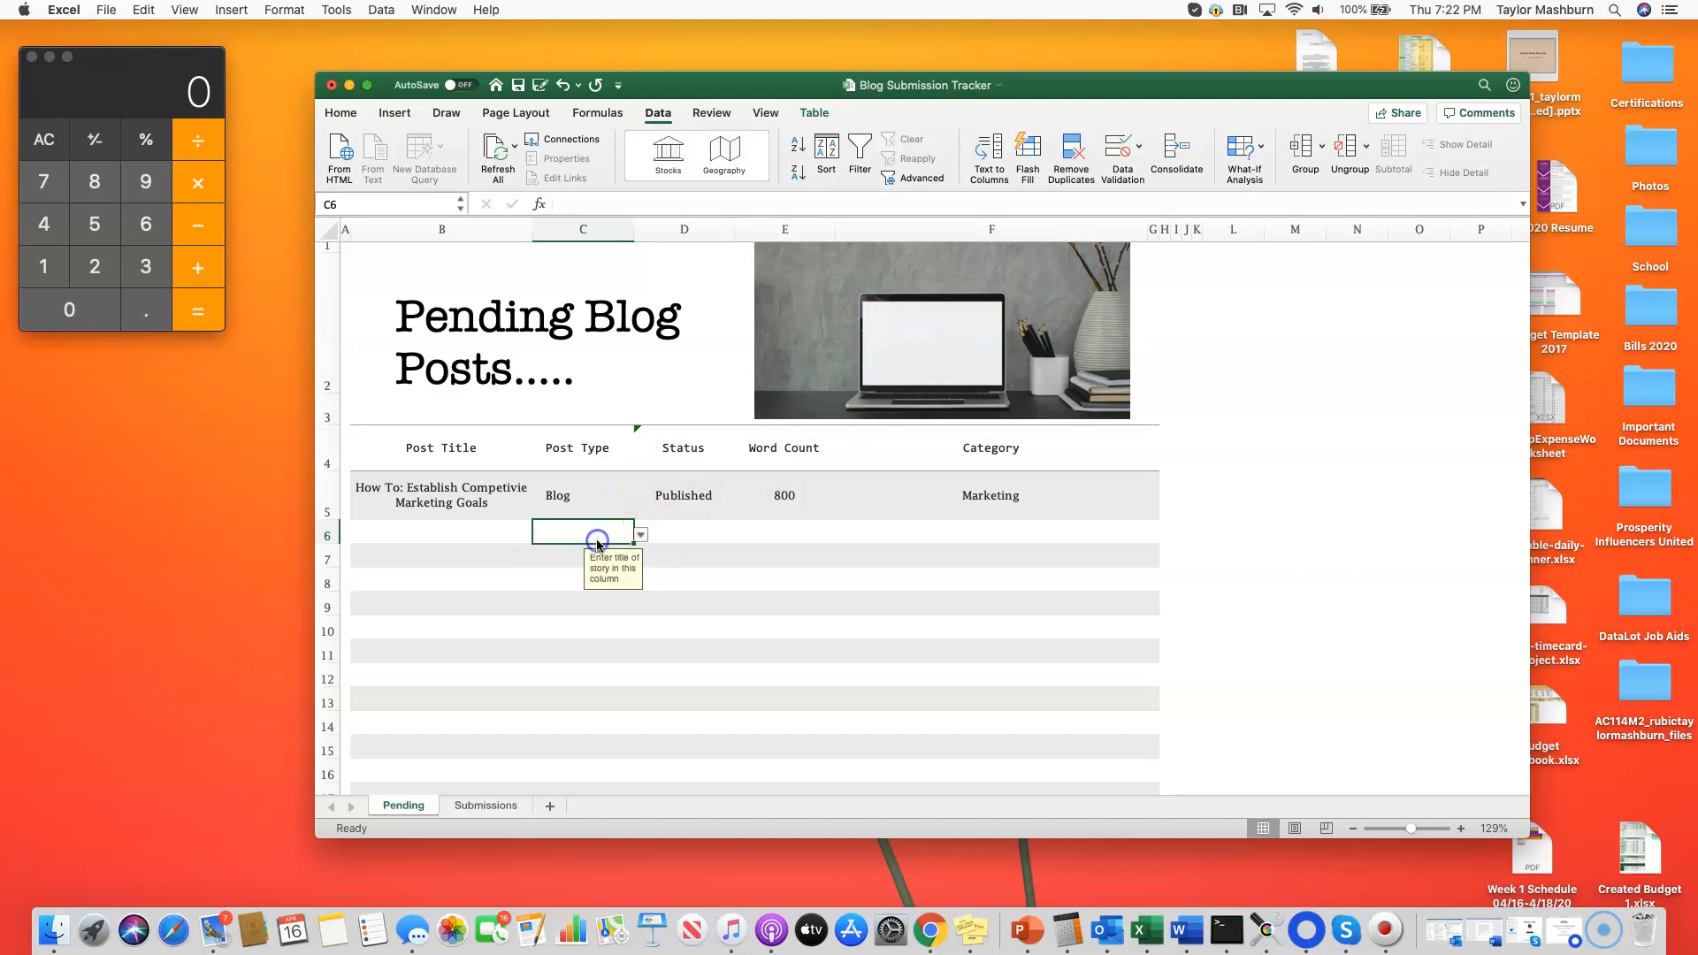
Step: Examine the data validation criteria and list source of Post Type cell C6, closing the settings without changes
left_click(1141, 158)
left_click(1150, 176)
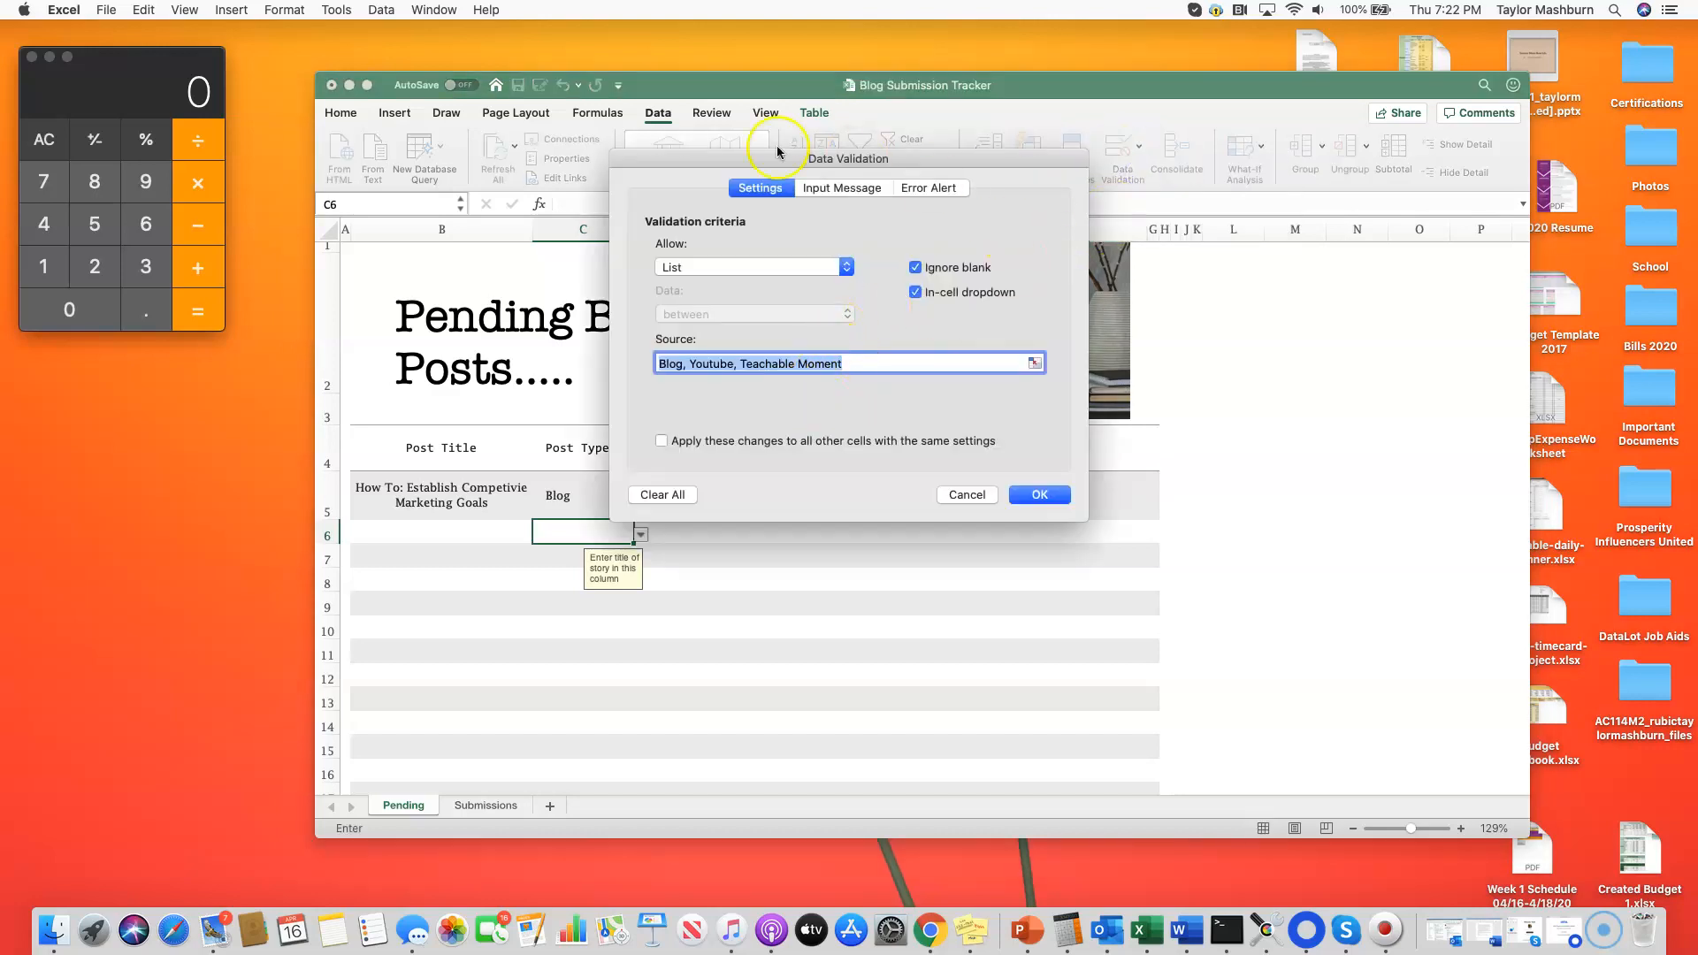
left_click(730, 270)
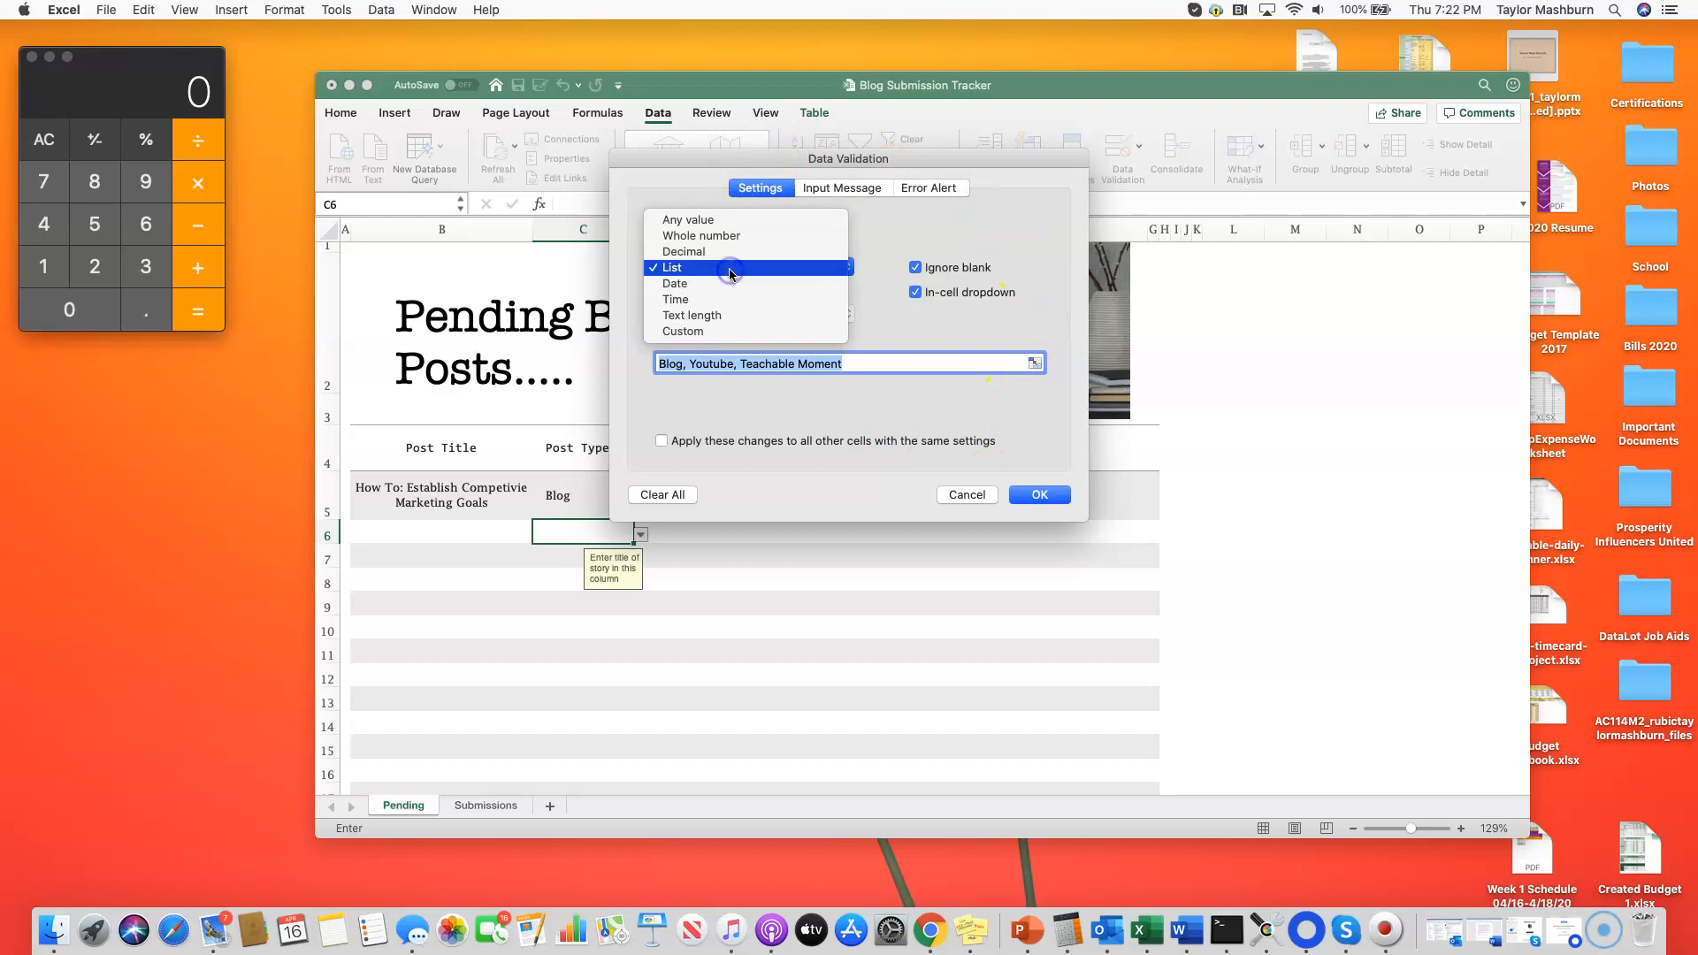
left_click(730, 270)
left_click(664, 363)
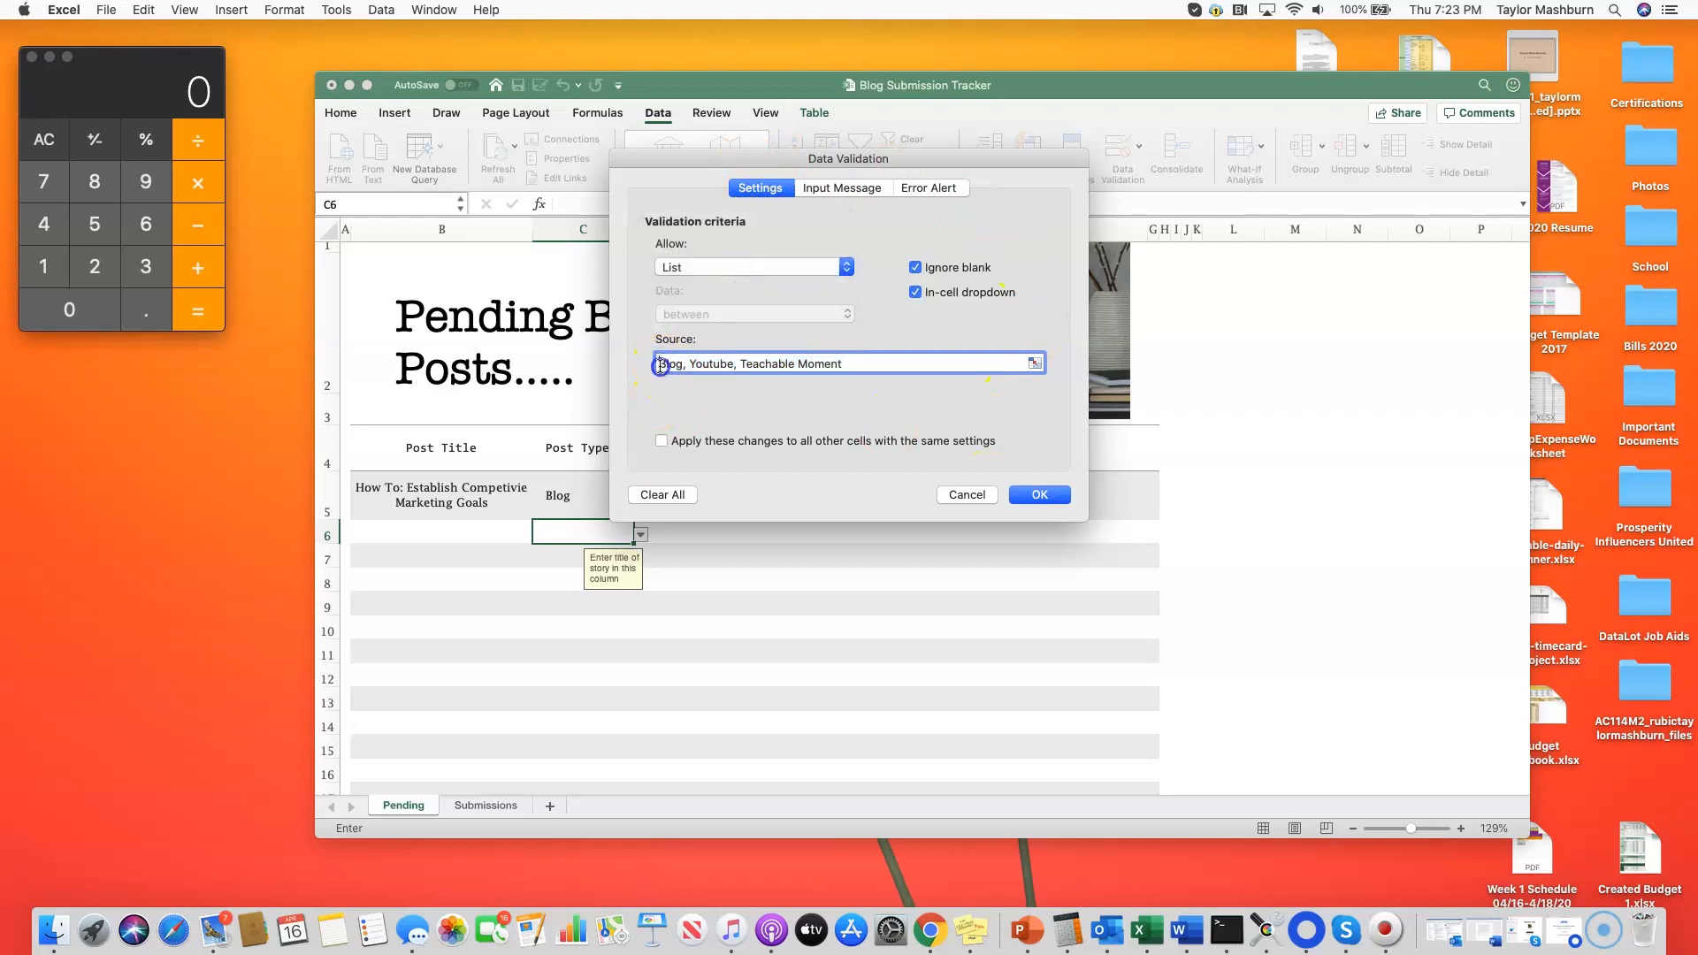
left_click_drag(661, 365, 924, 363)
left_click(867, 363)
left_click(856, 363)
left_click(966, 495)
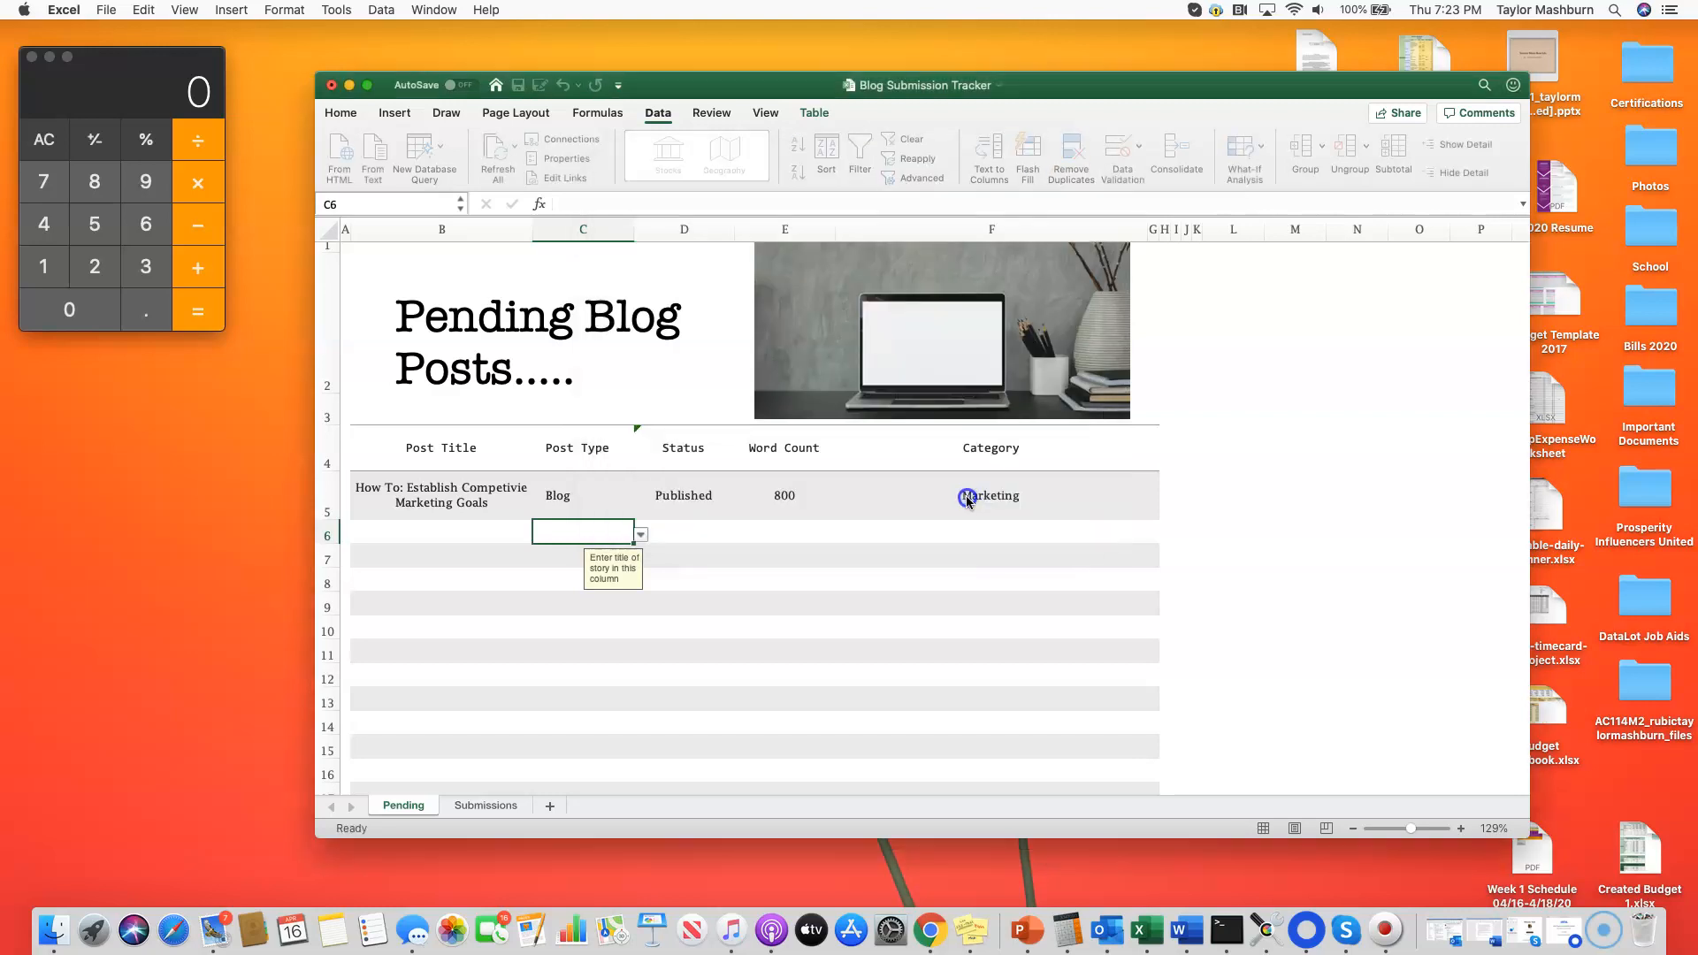
Step: View the Status dropdown choices in cells D5 and D6 without picking one
left_click(697, 535)
left_click(708, 484)
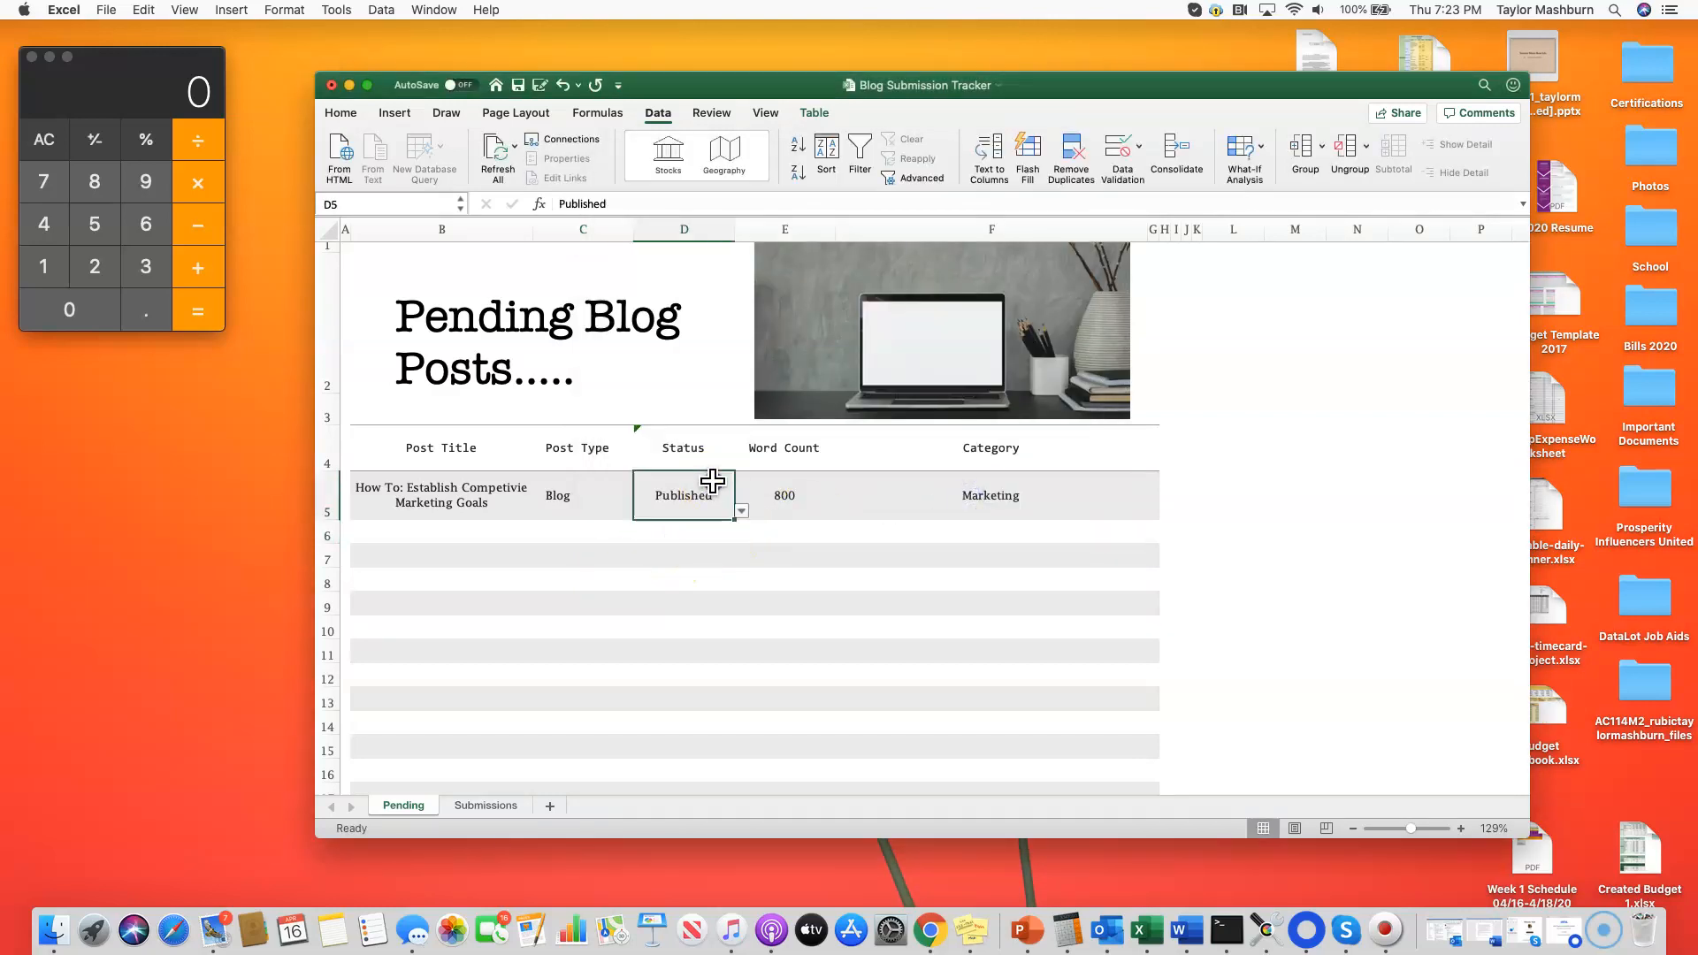
left_click(743, 513)
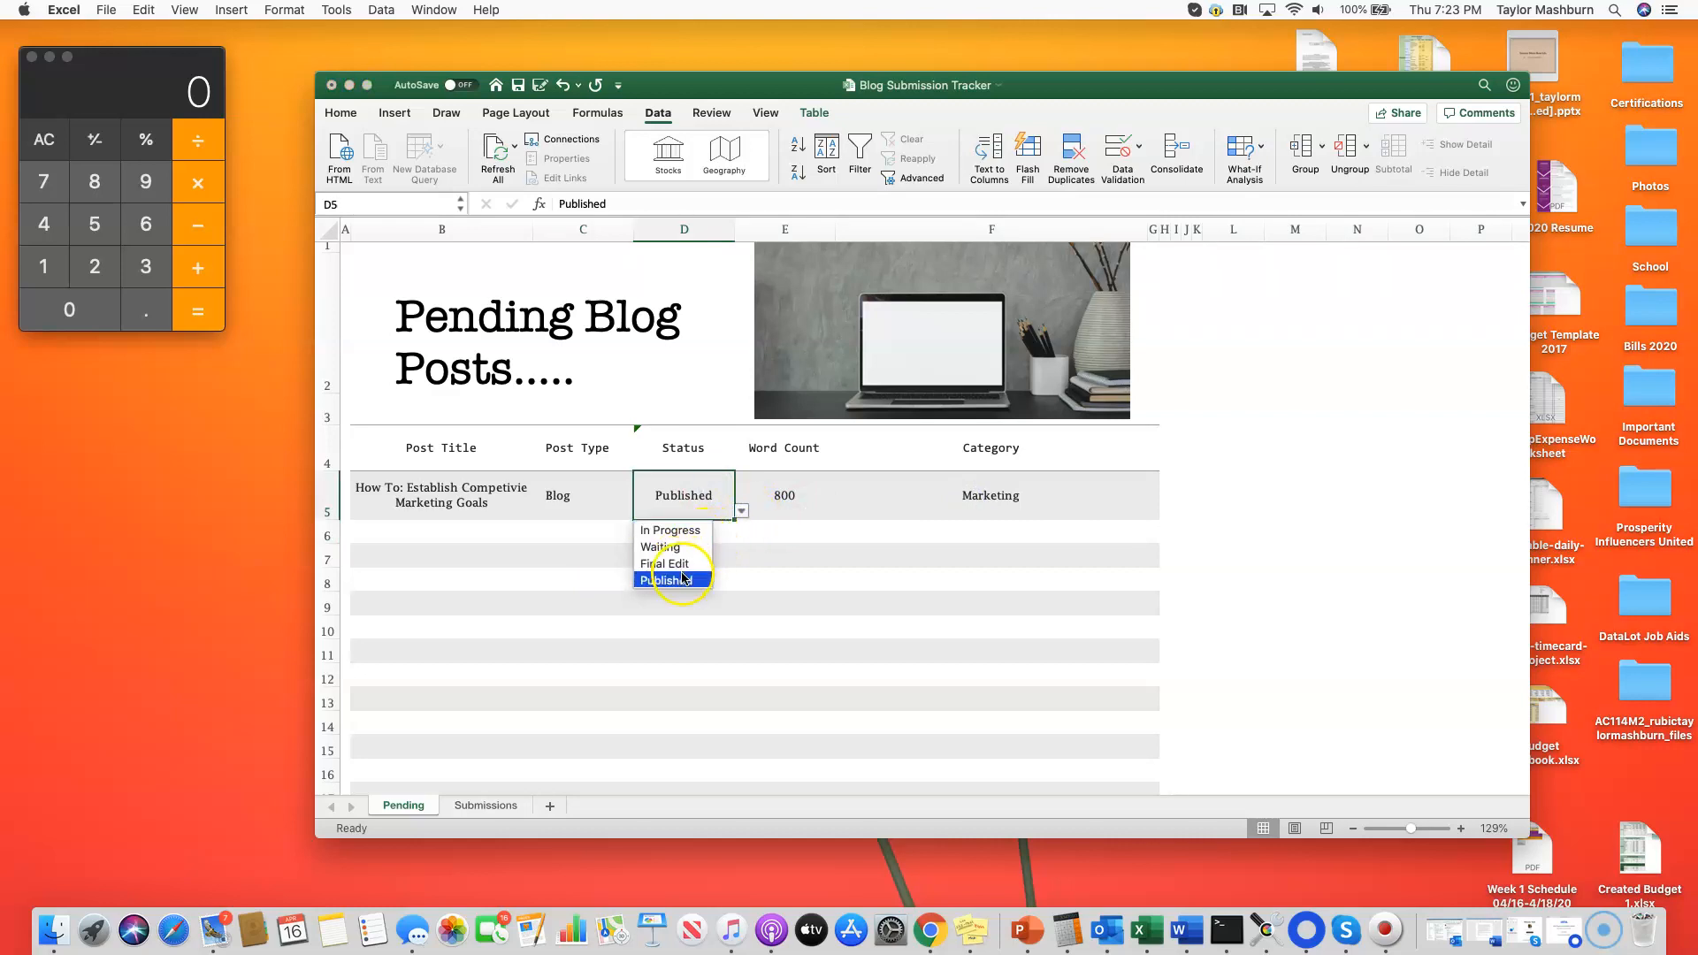
left_click(739, 512)
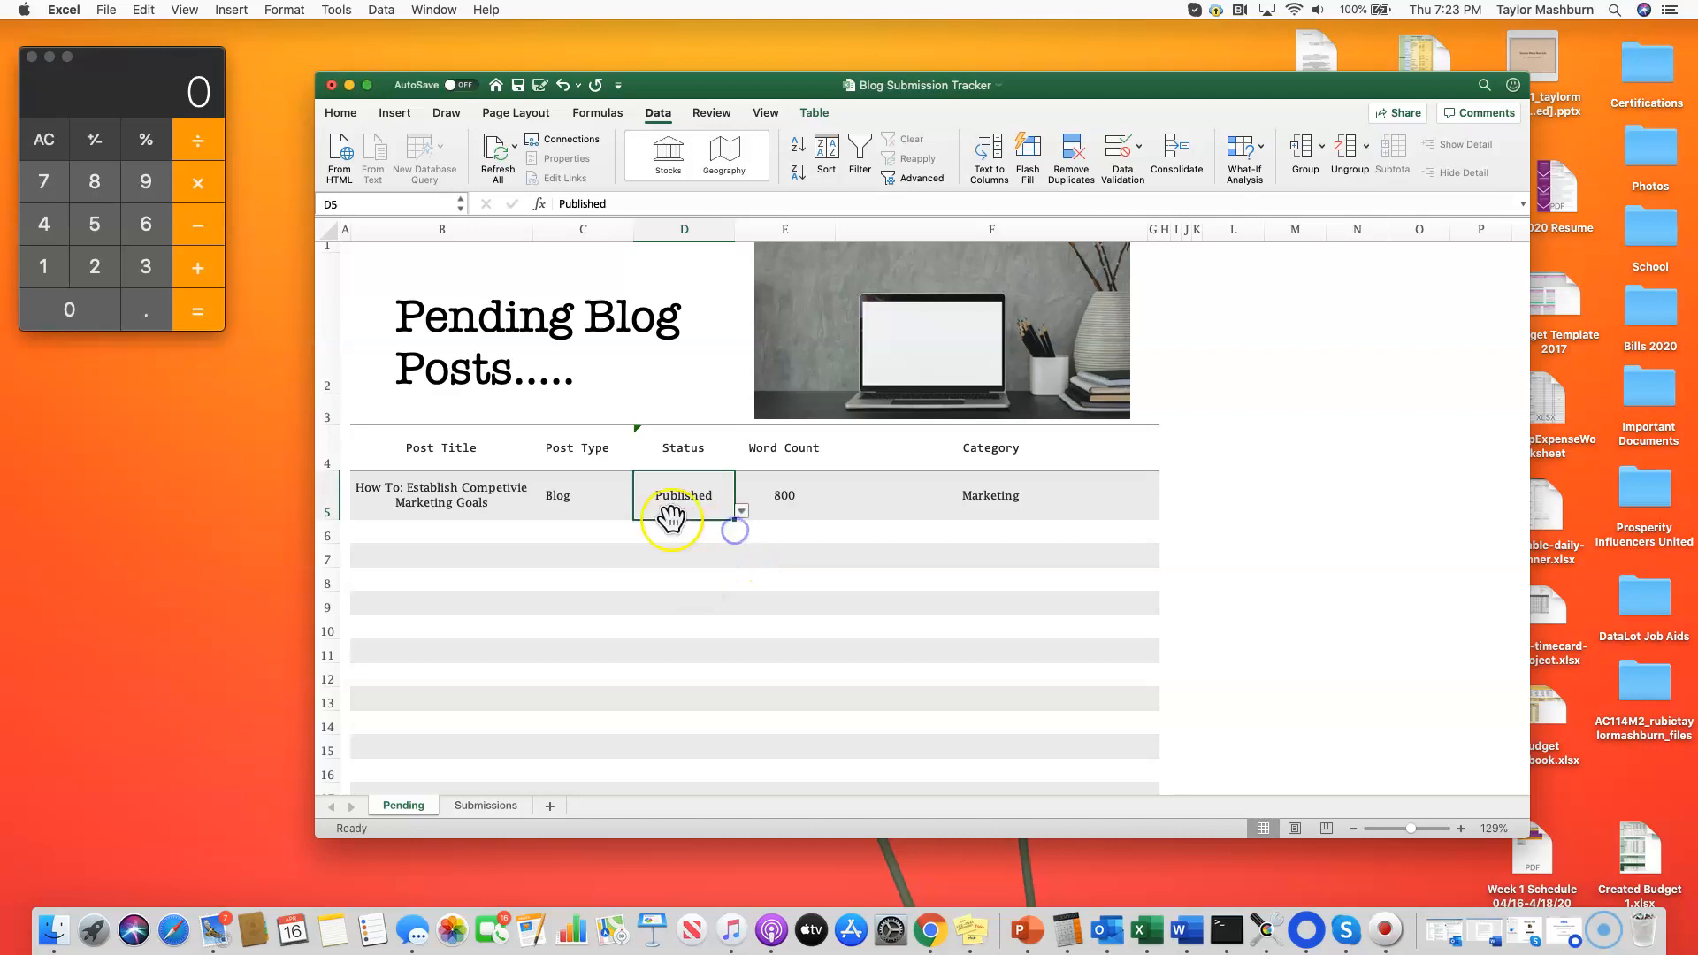
left_click(677, 528)
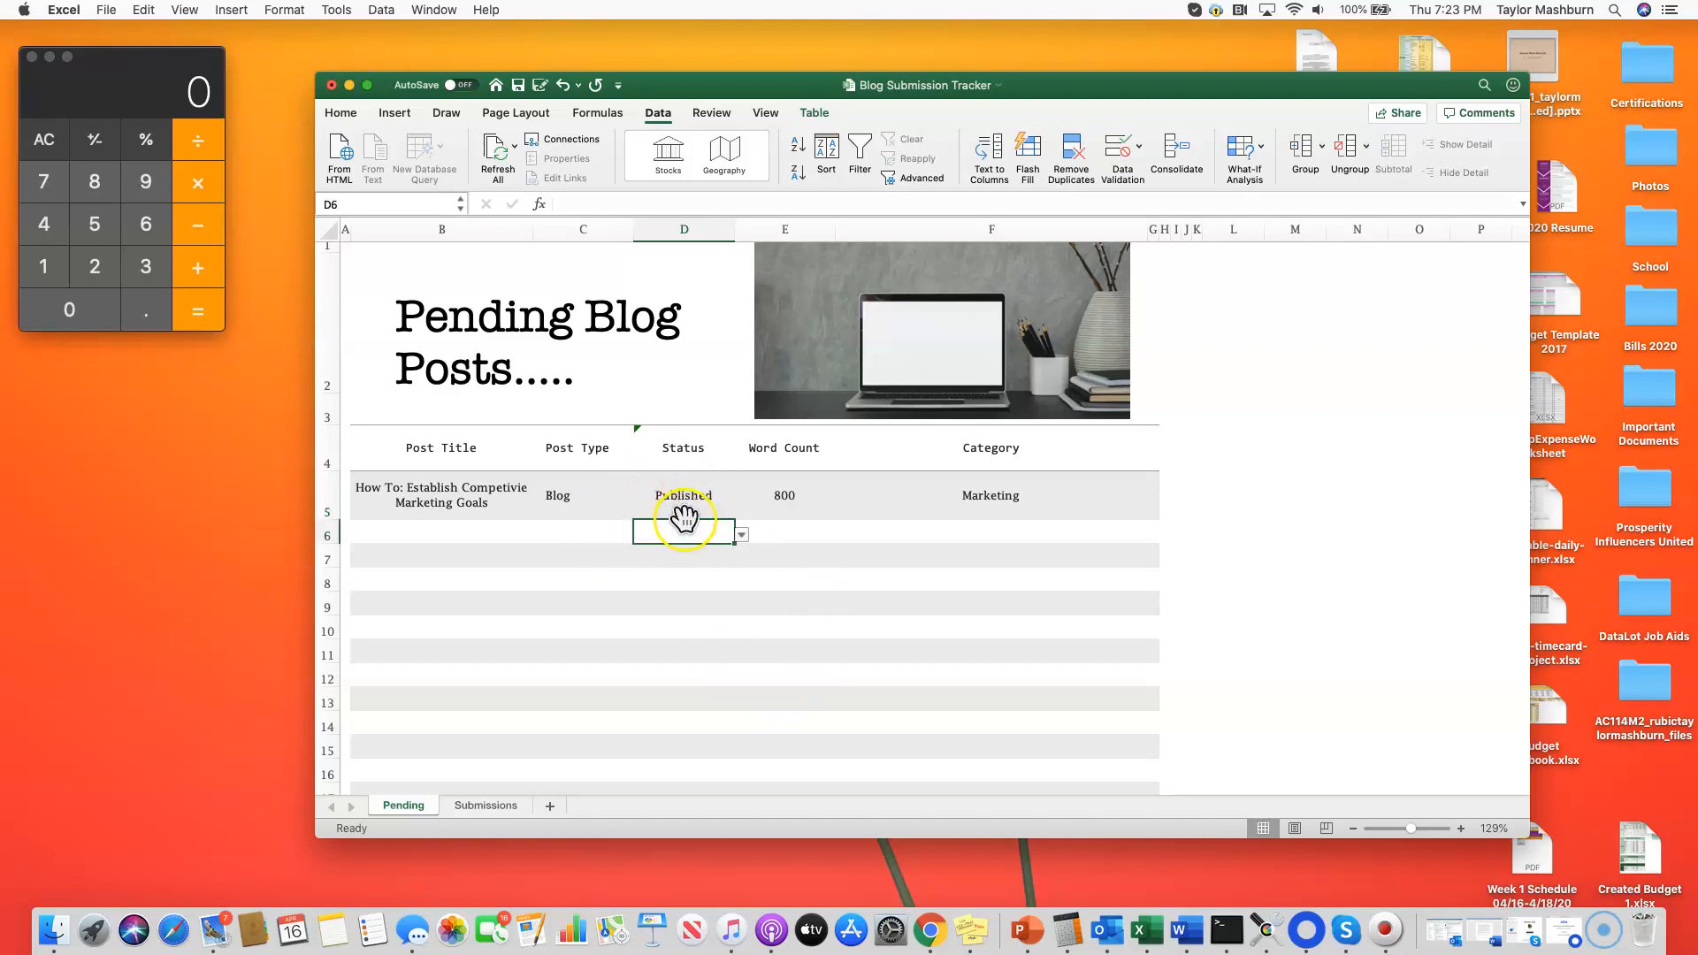
left_click(743, 537)
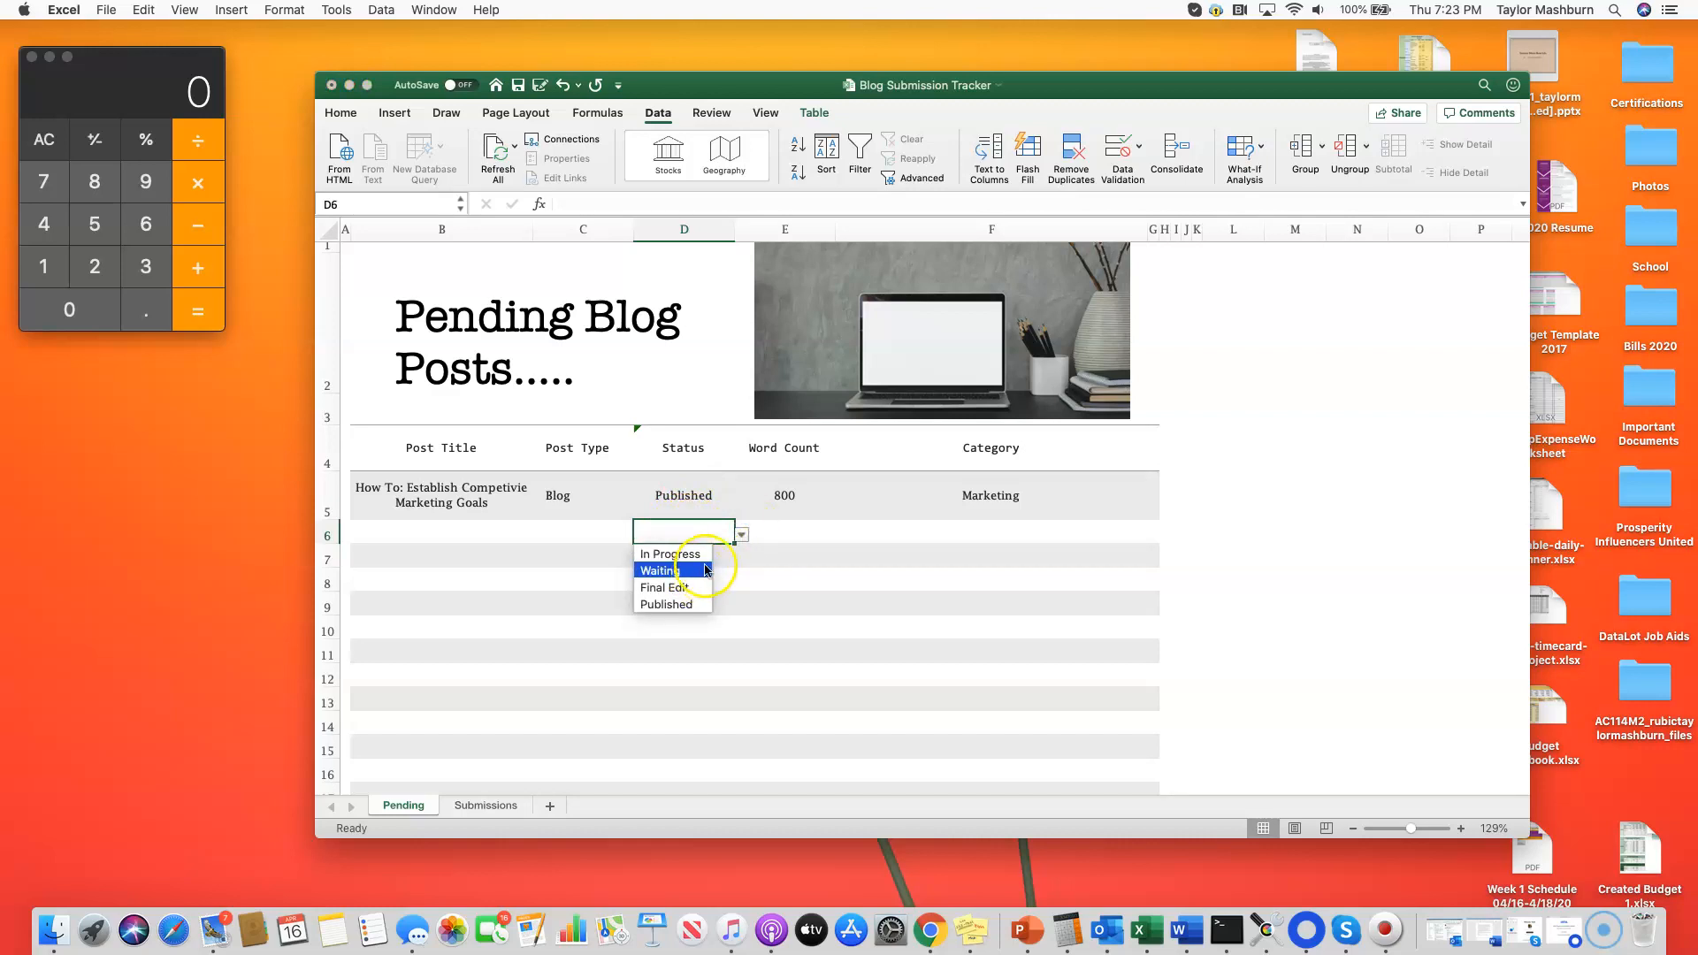
left_click(740, 537)
left_click(739, 536)
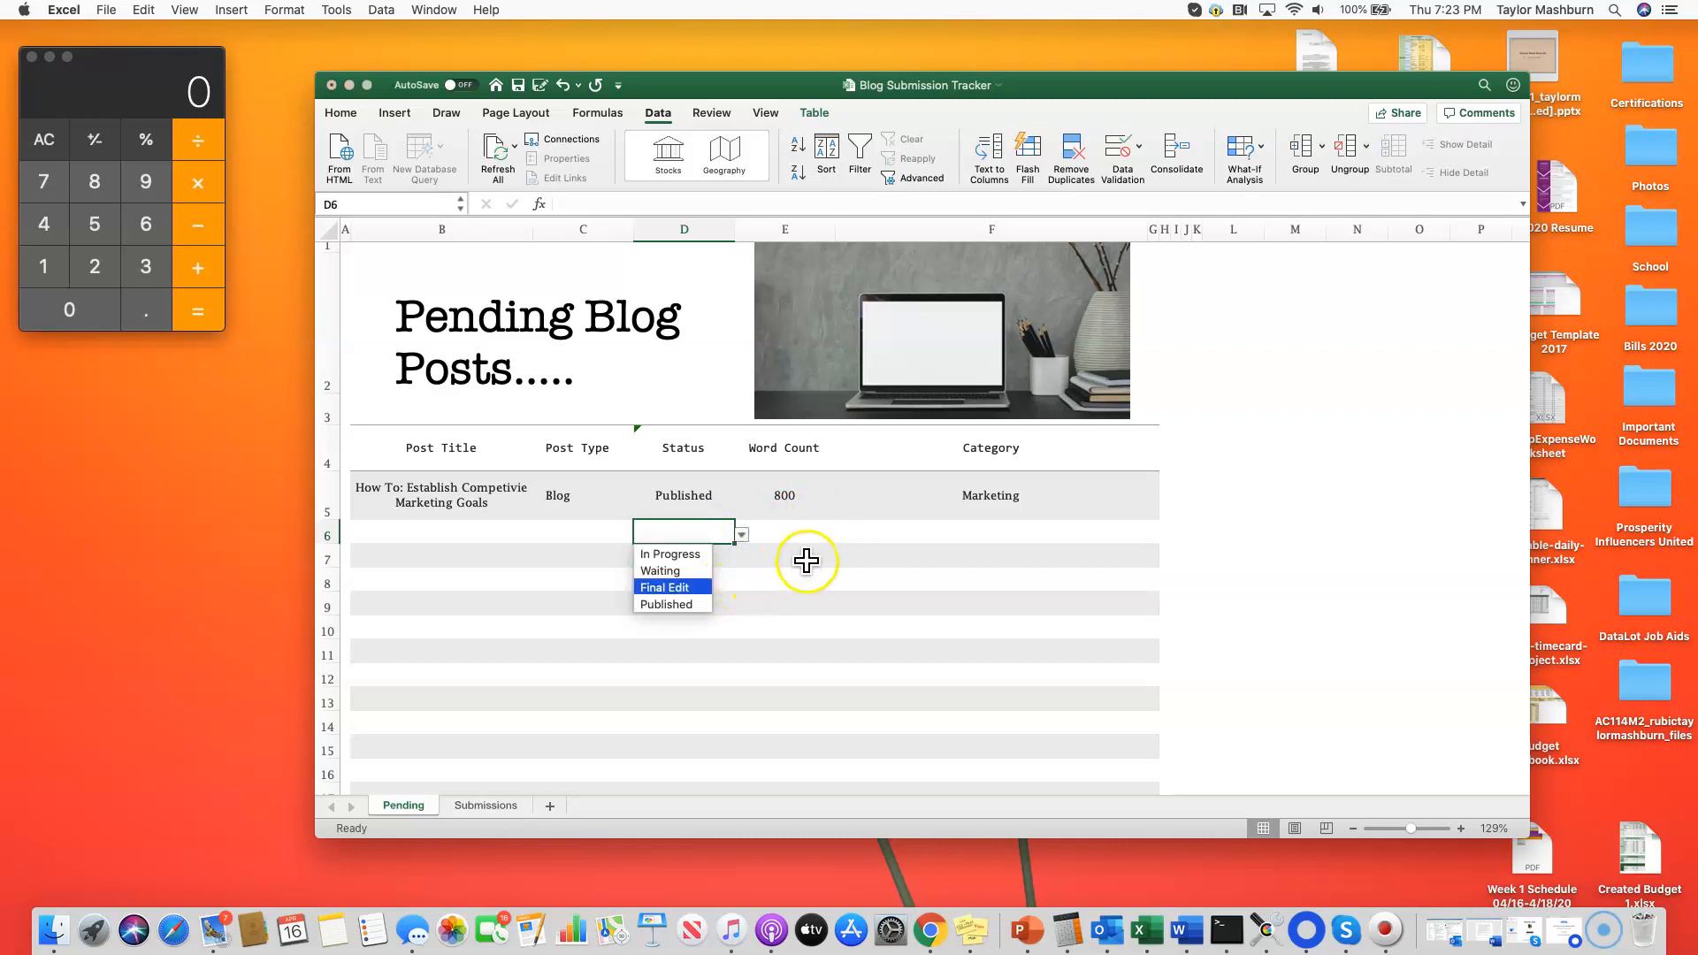
left_click(785, 537)
Step: Check the Word Count cells in rows 5 and 6 of the Pending sheet
left_click(784, 530)
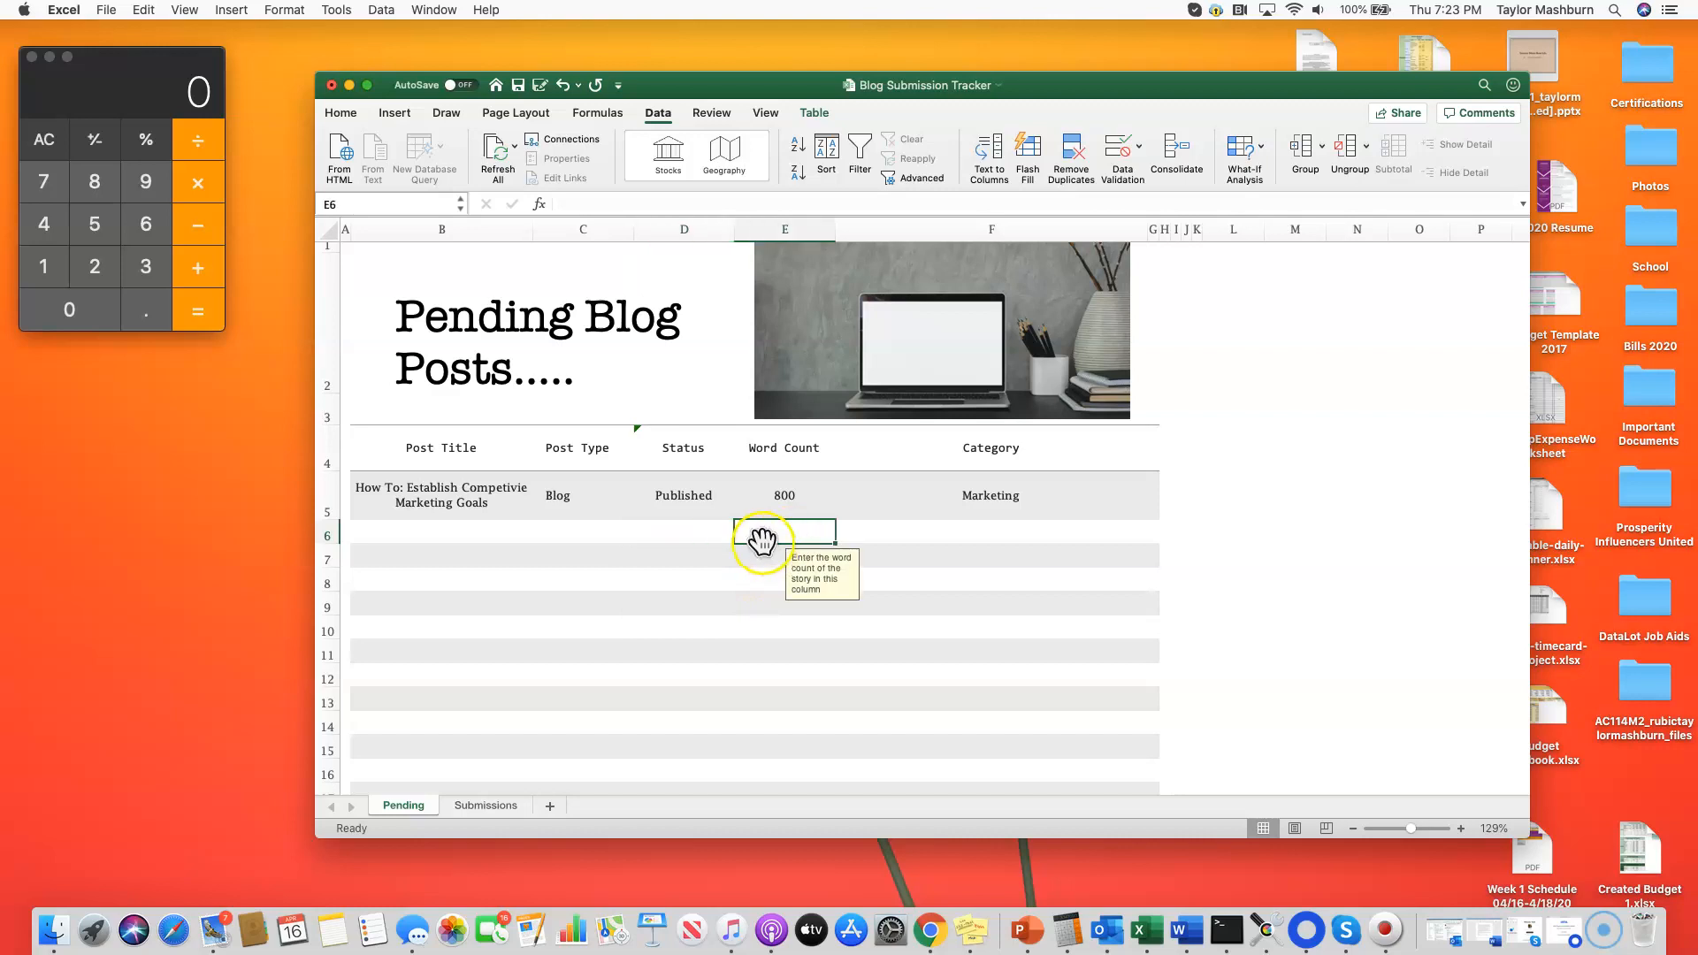
left_click(778, 493)
left_click(774, 530)
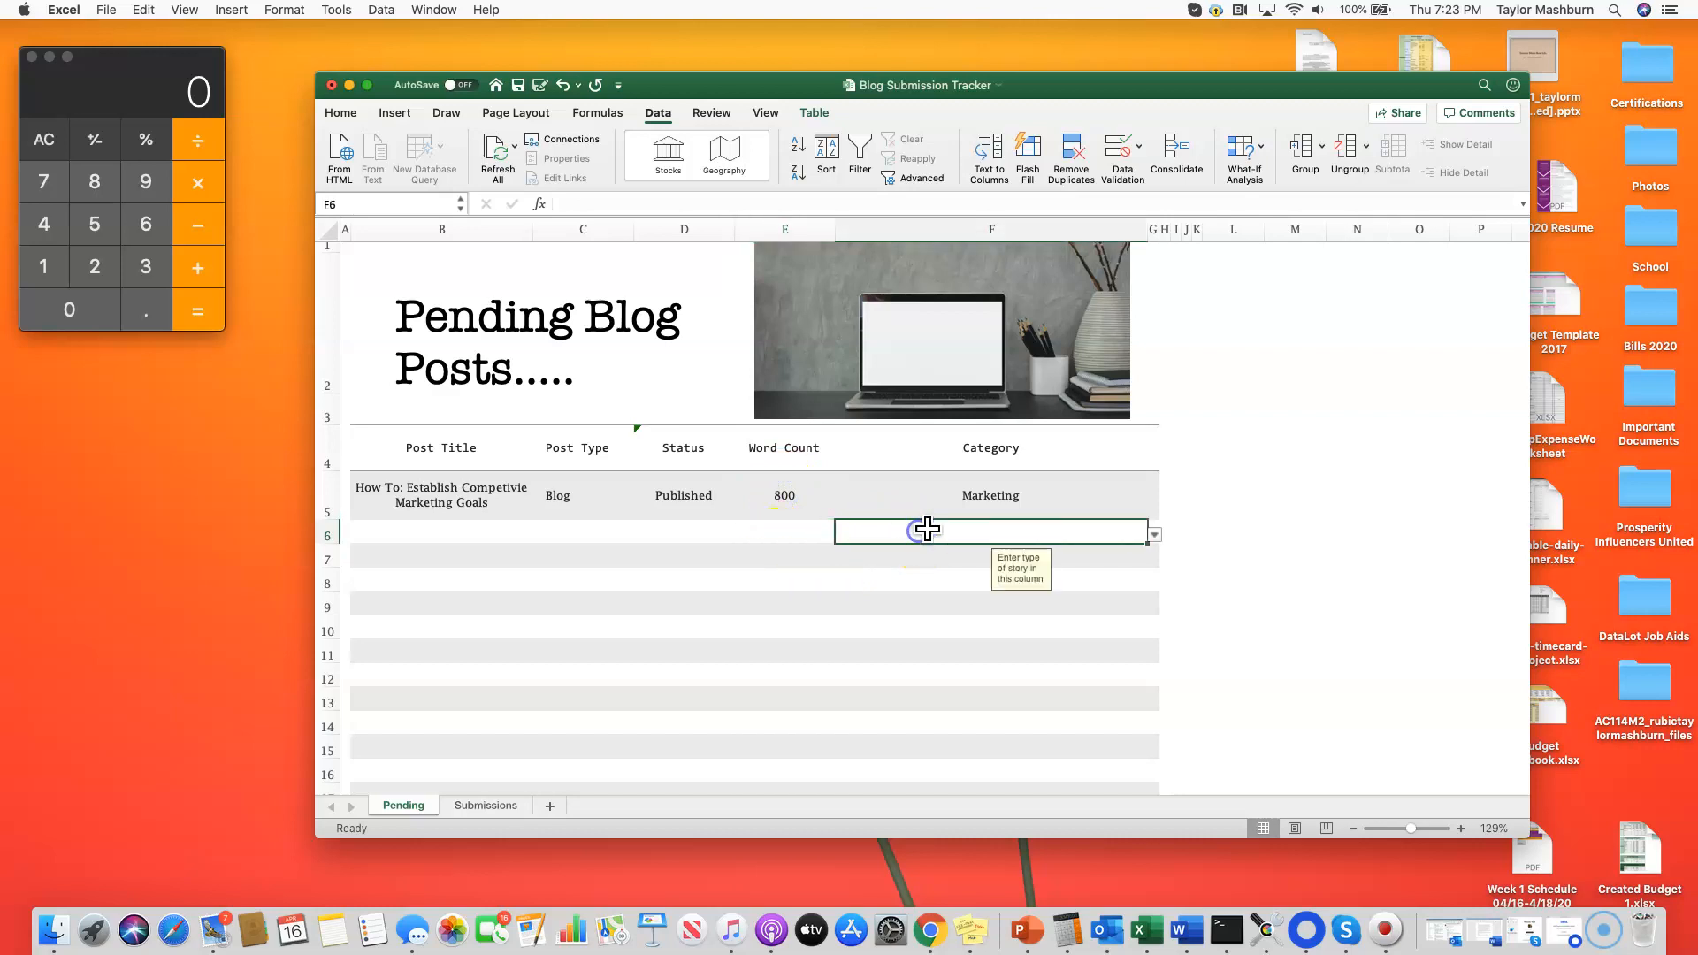
Step: Examine the data validation list source of Category cell F6 and cancel without changes
left_click(1162, 532)
left_click(1123, 531)
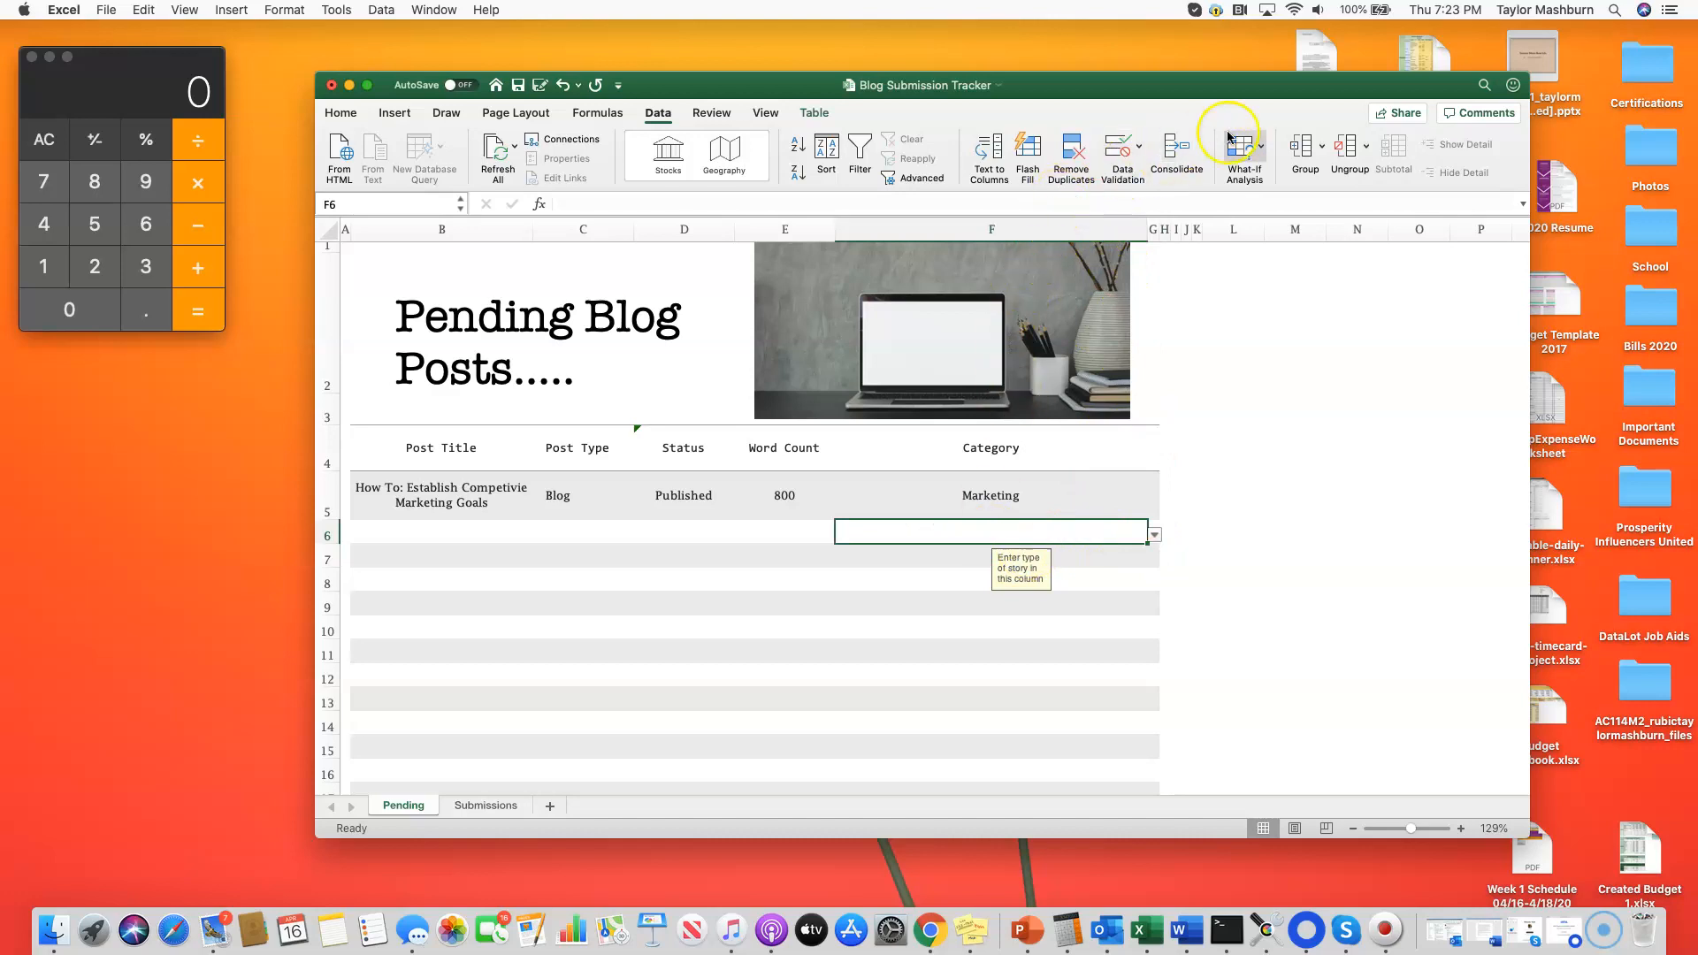
left_click(1097, 144)
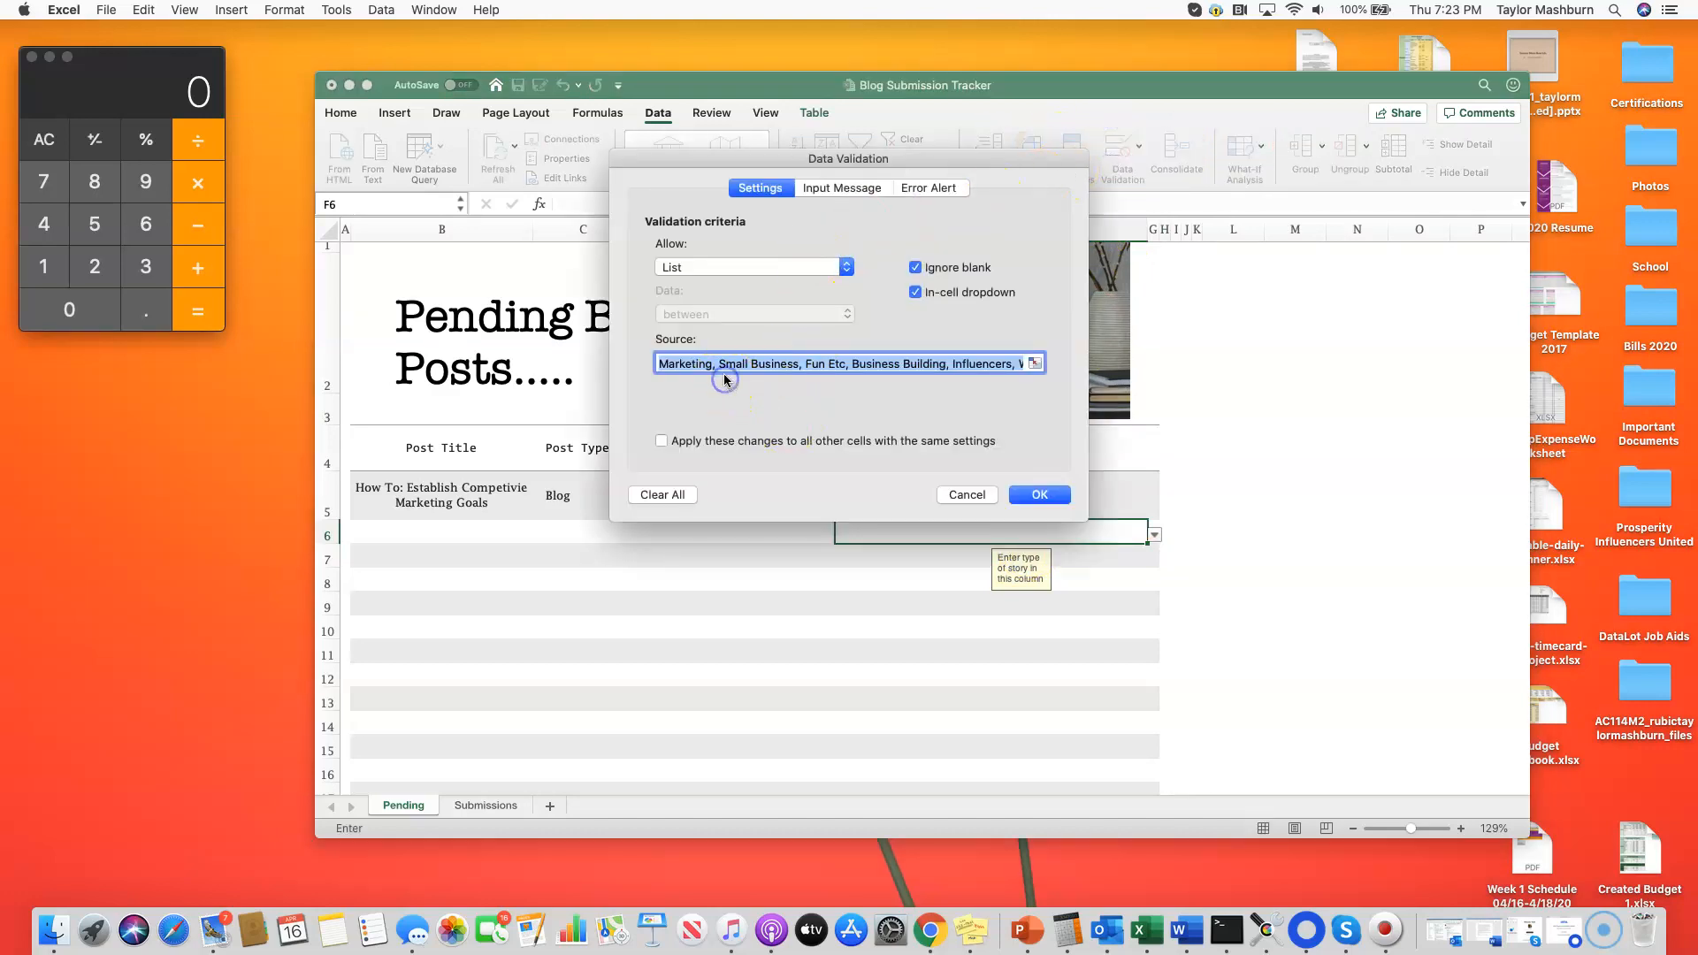
left_click(948, 499)
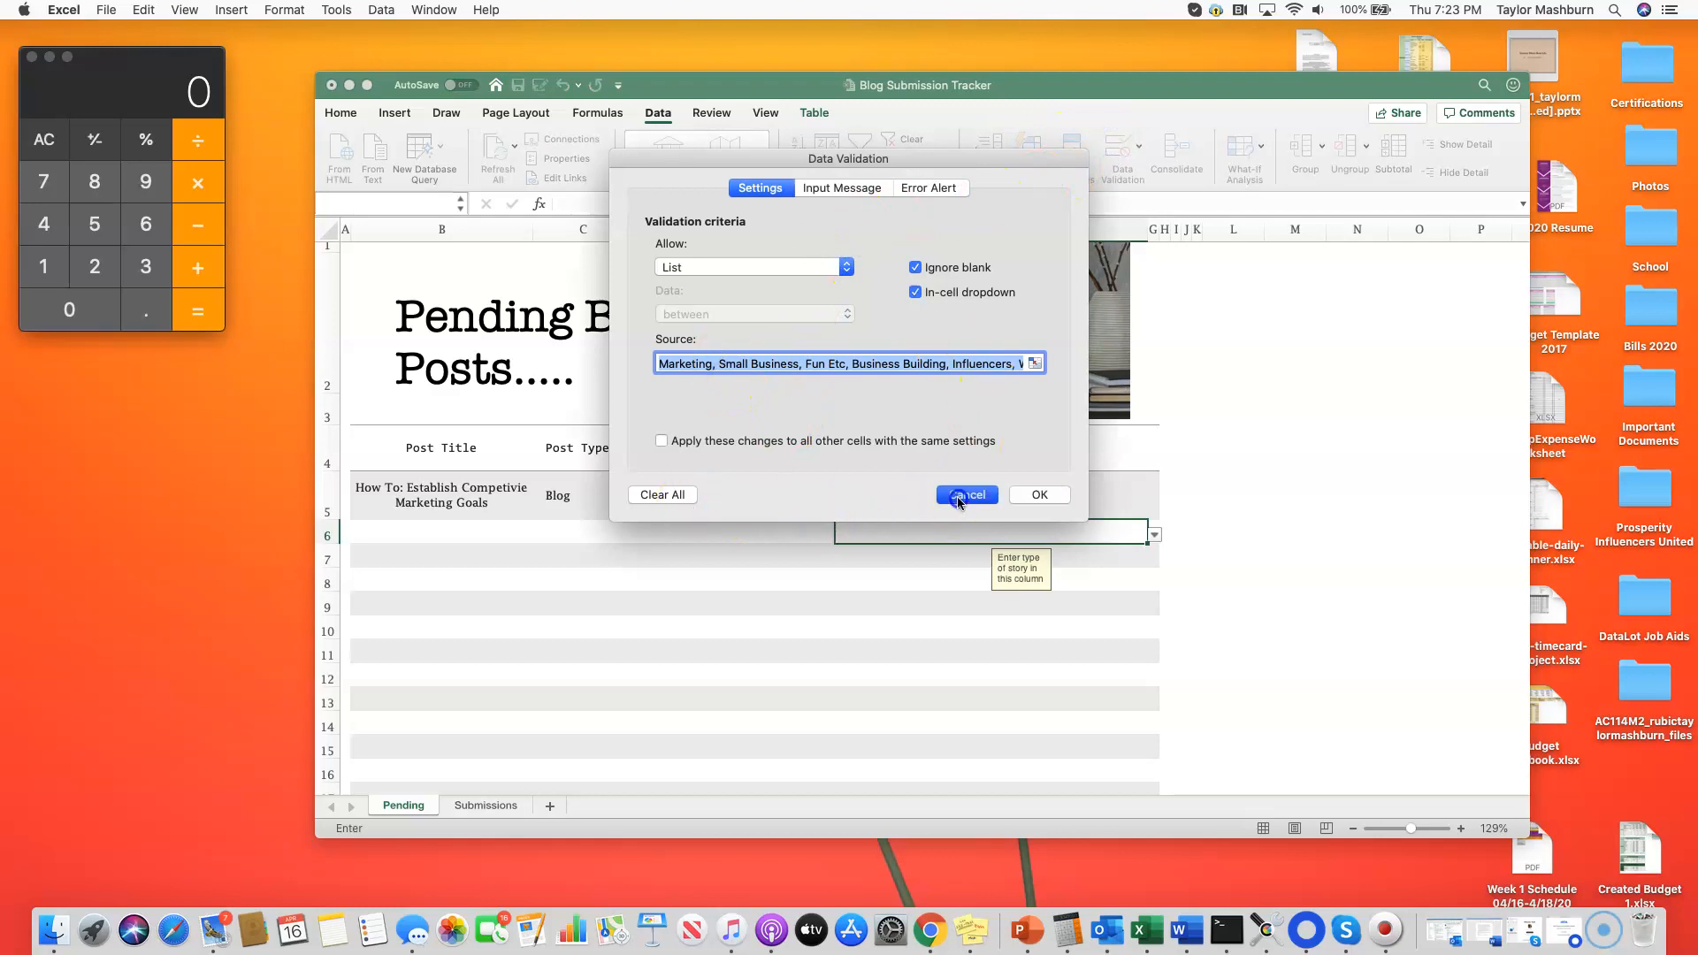
Step: View the Category dropdown choices for the existing post in F5 without picking one
left_click(1075, 502)
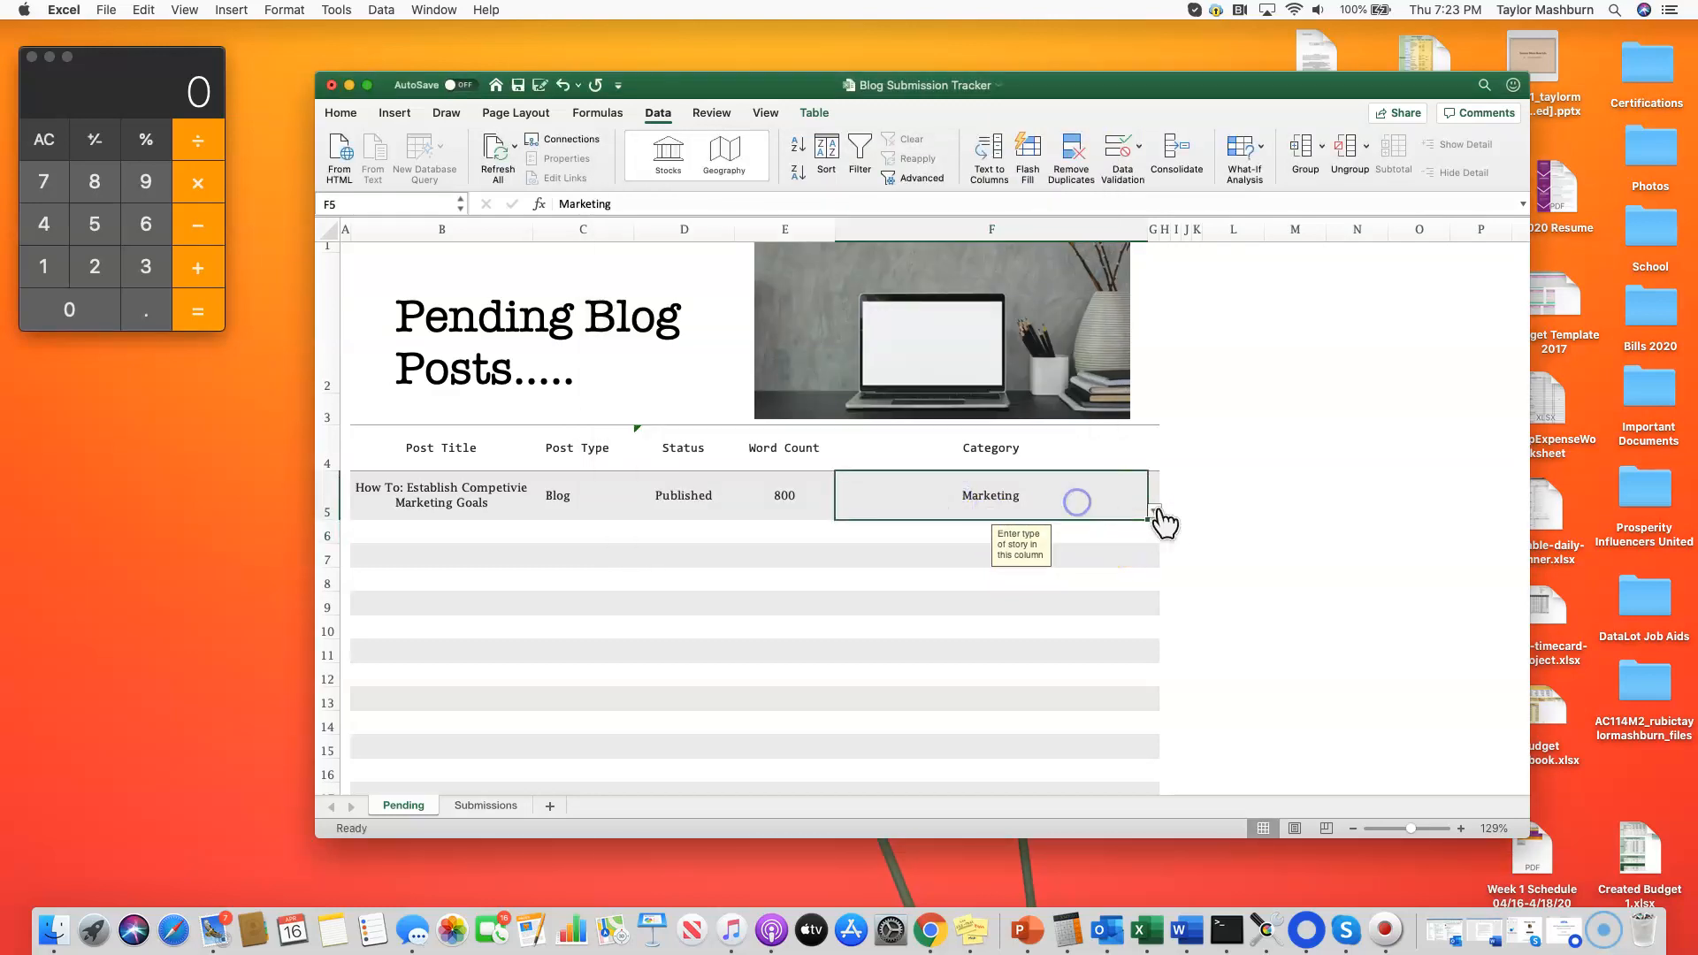
left_click(1155, 511)
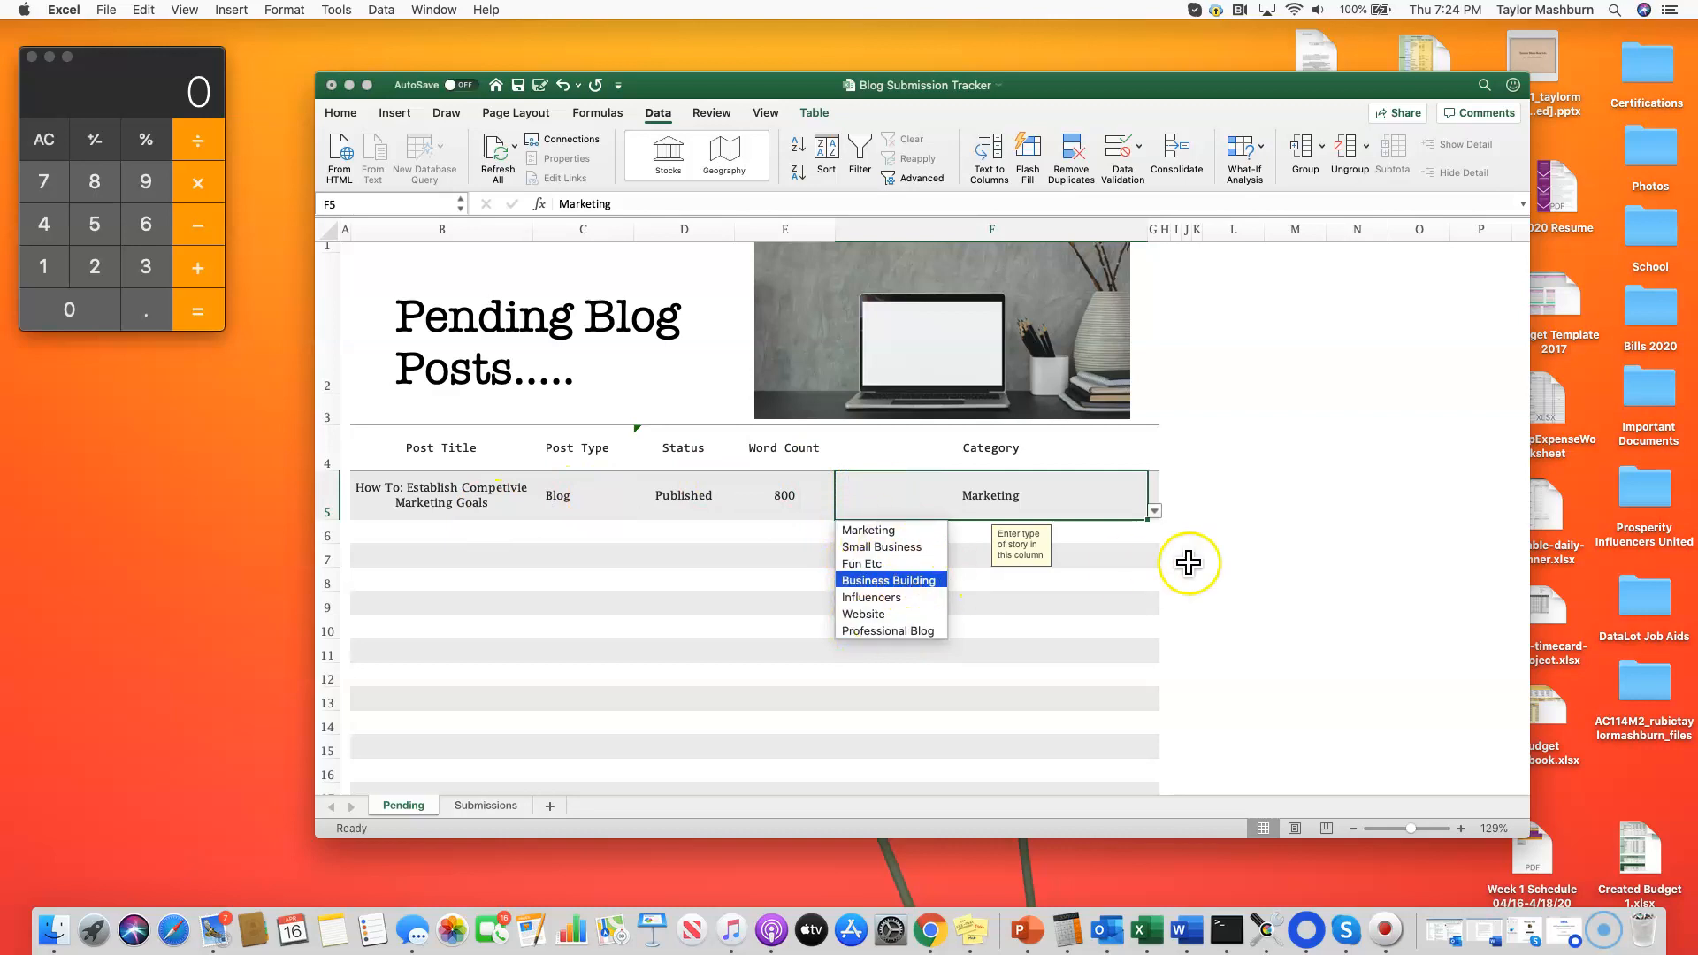
left_click(1218, 558)
Step: Switch to the Submissions sheet and check the Date Submitted cells and the Story Title dropdown in C6
left_click(447, 805)
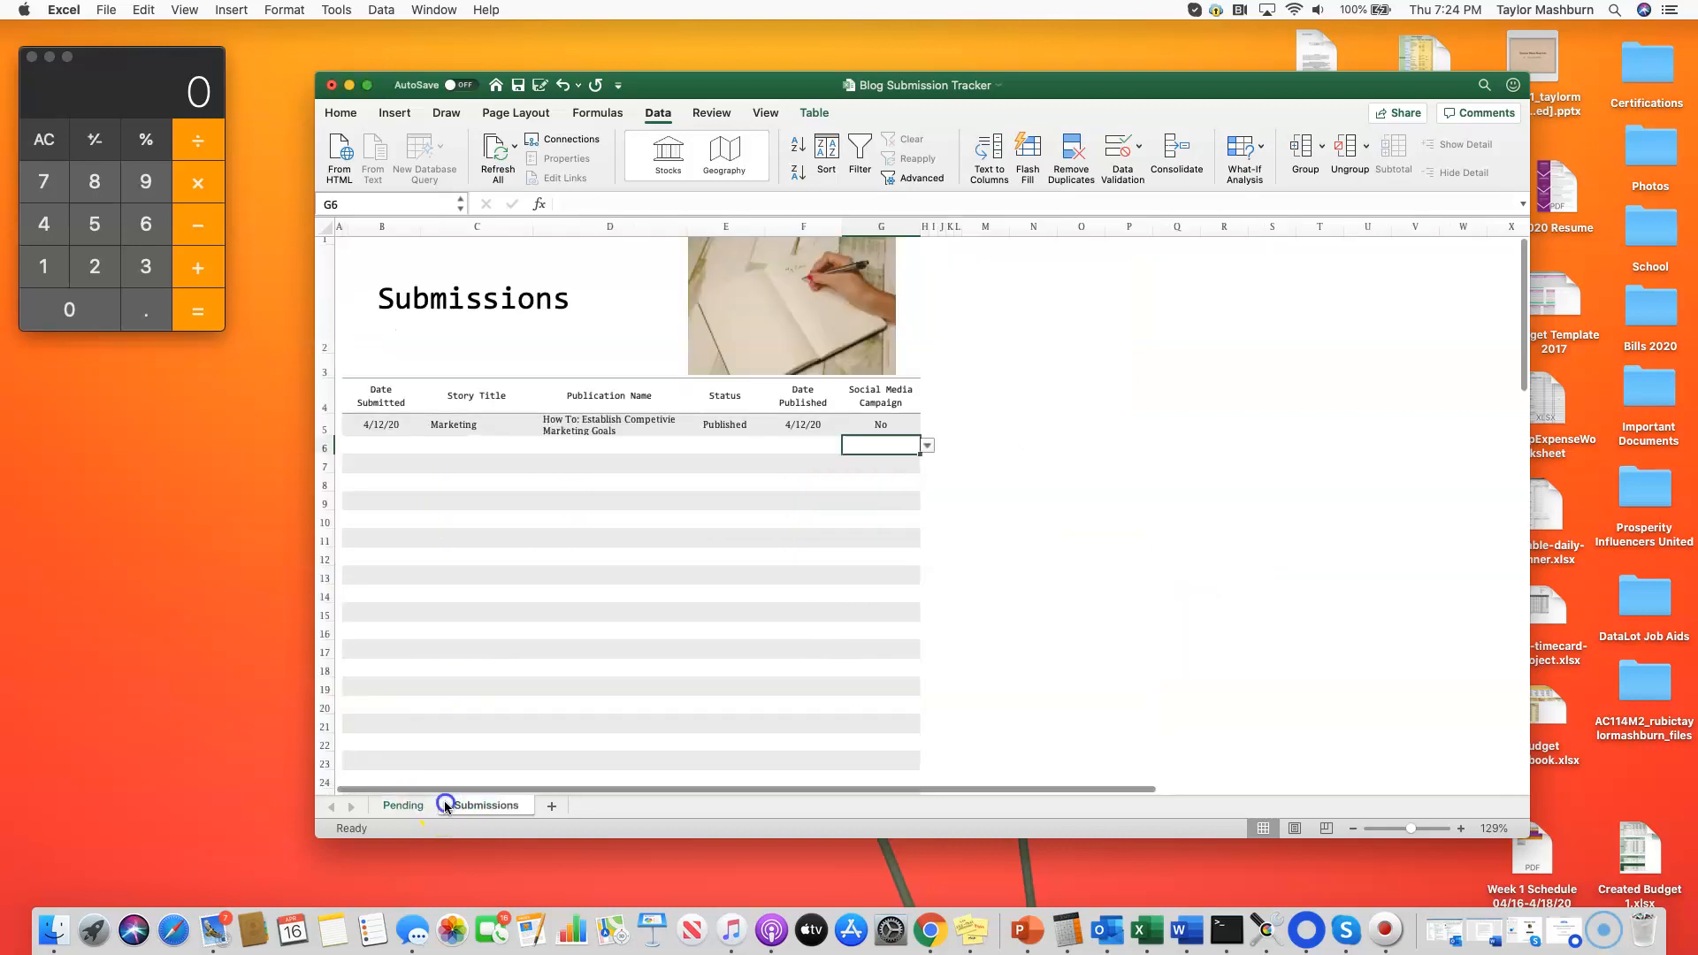
left_click(398, 428)
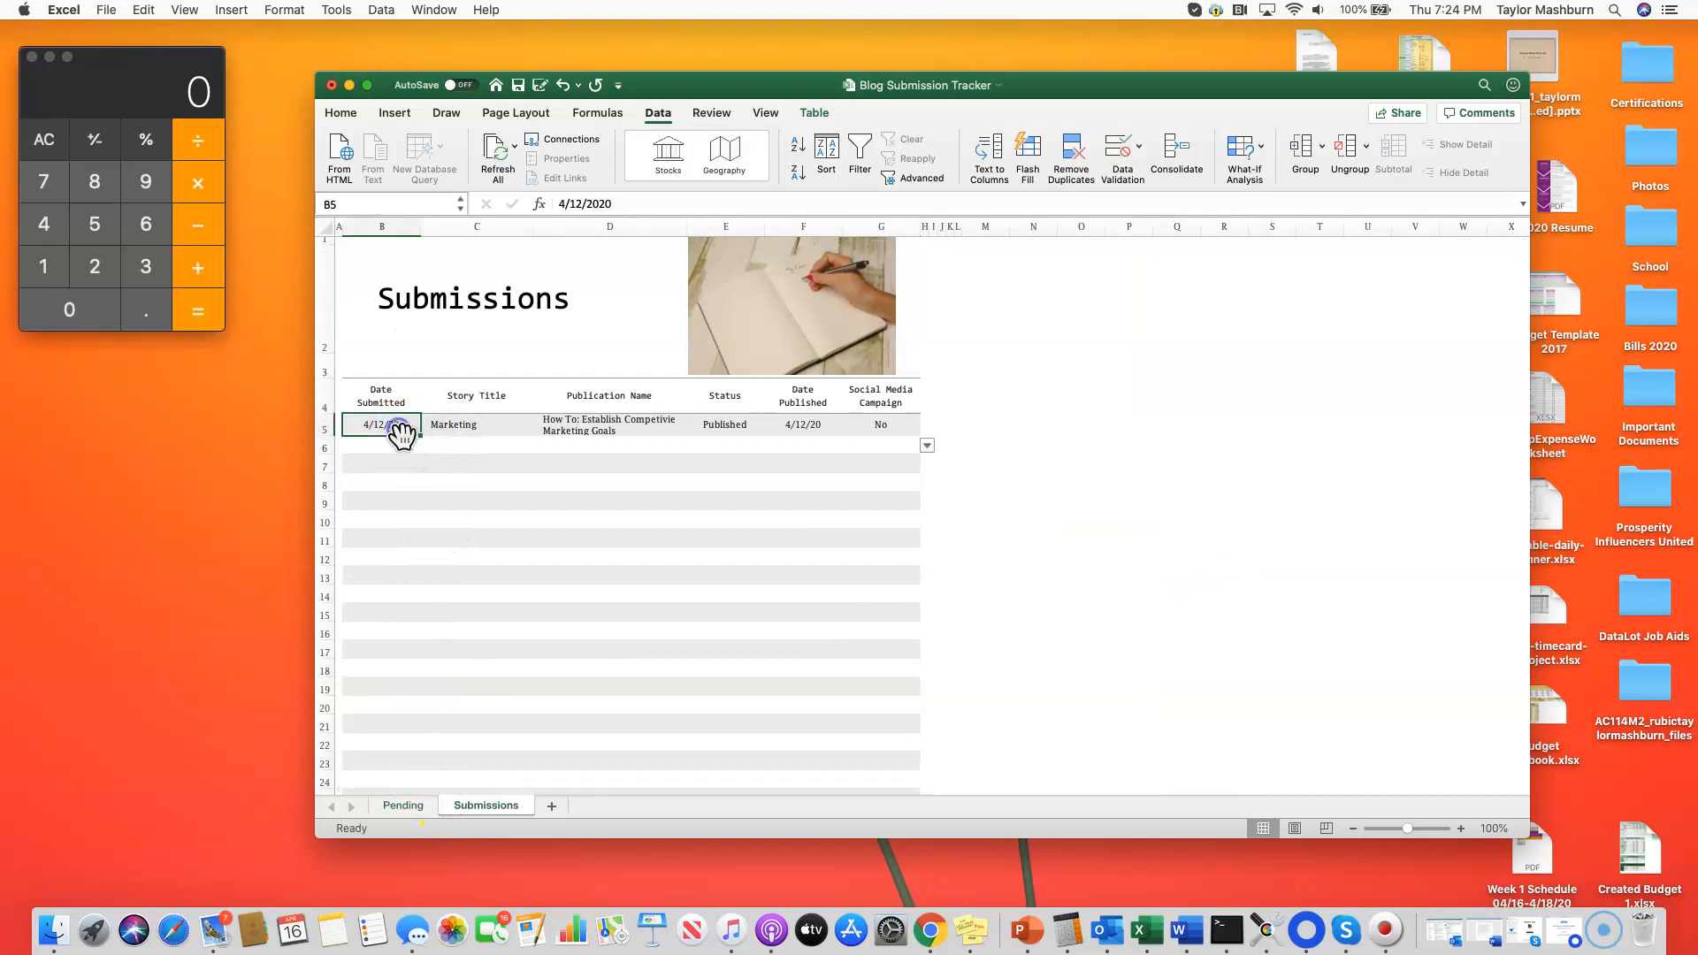
left_click(403, 450)
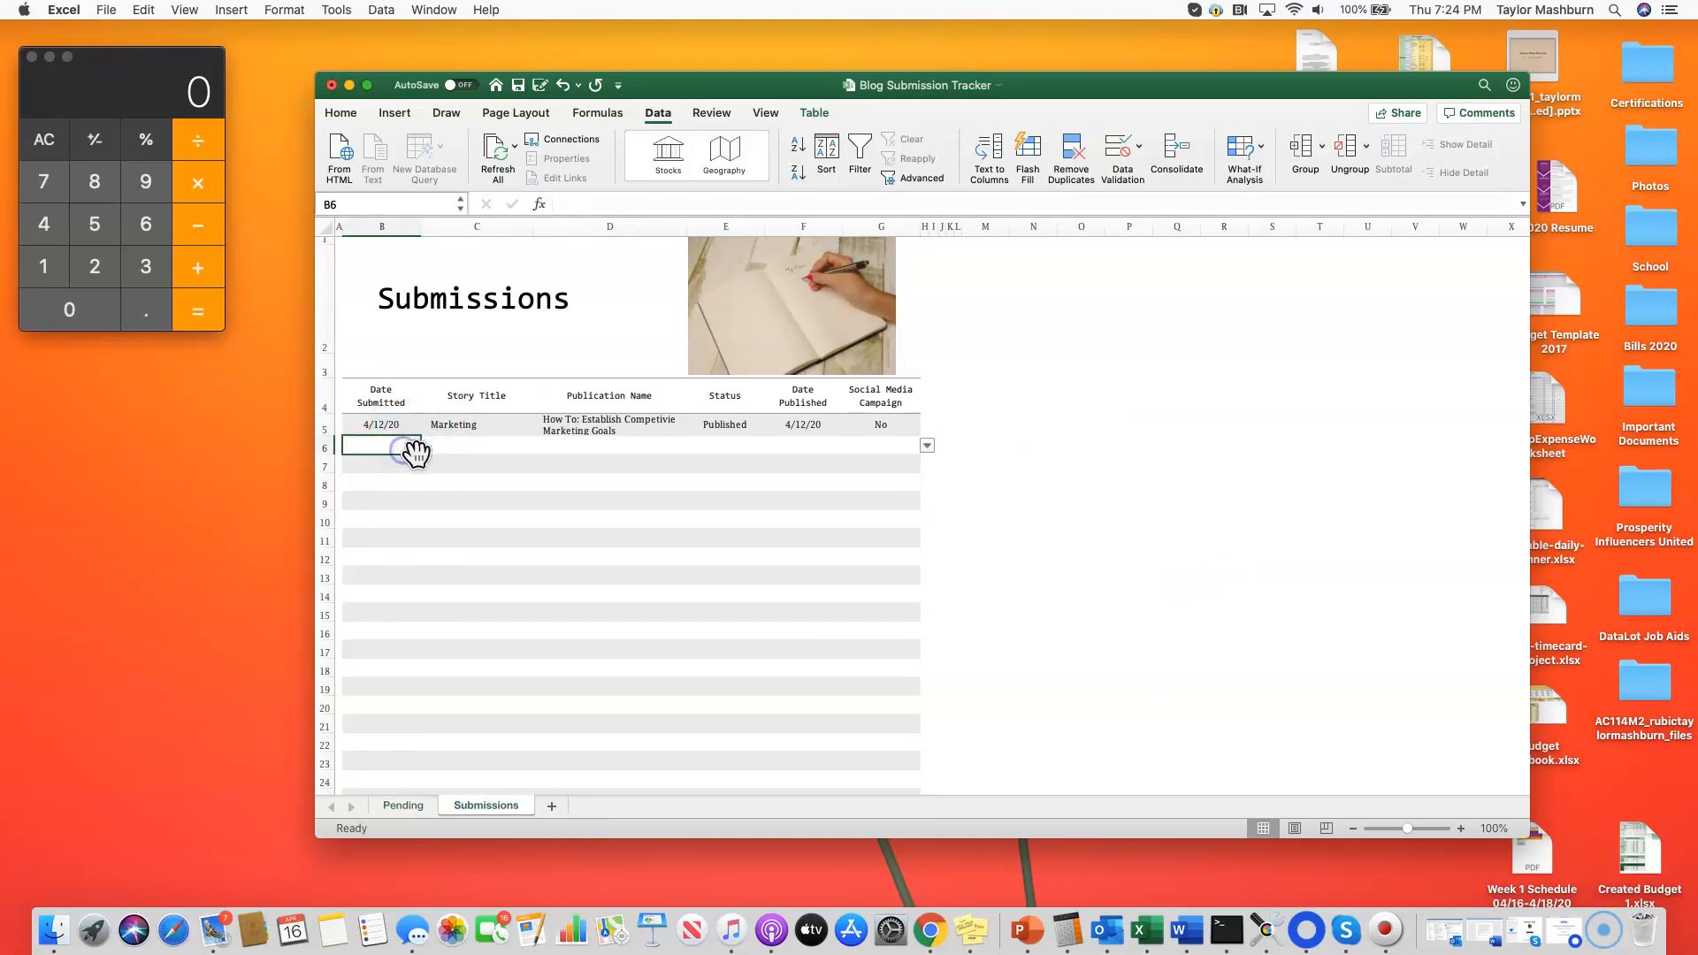
left_click(495, 452)
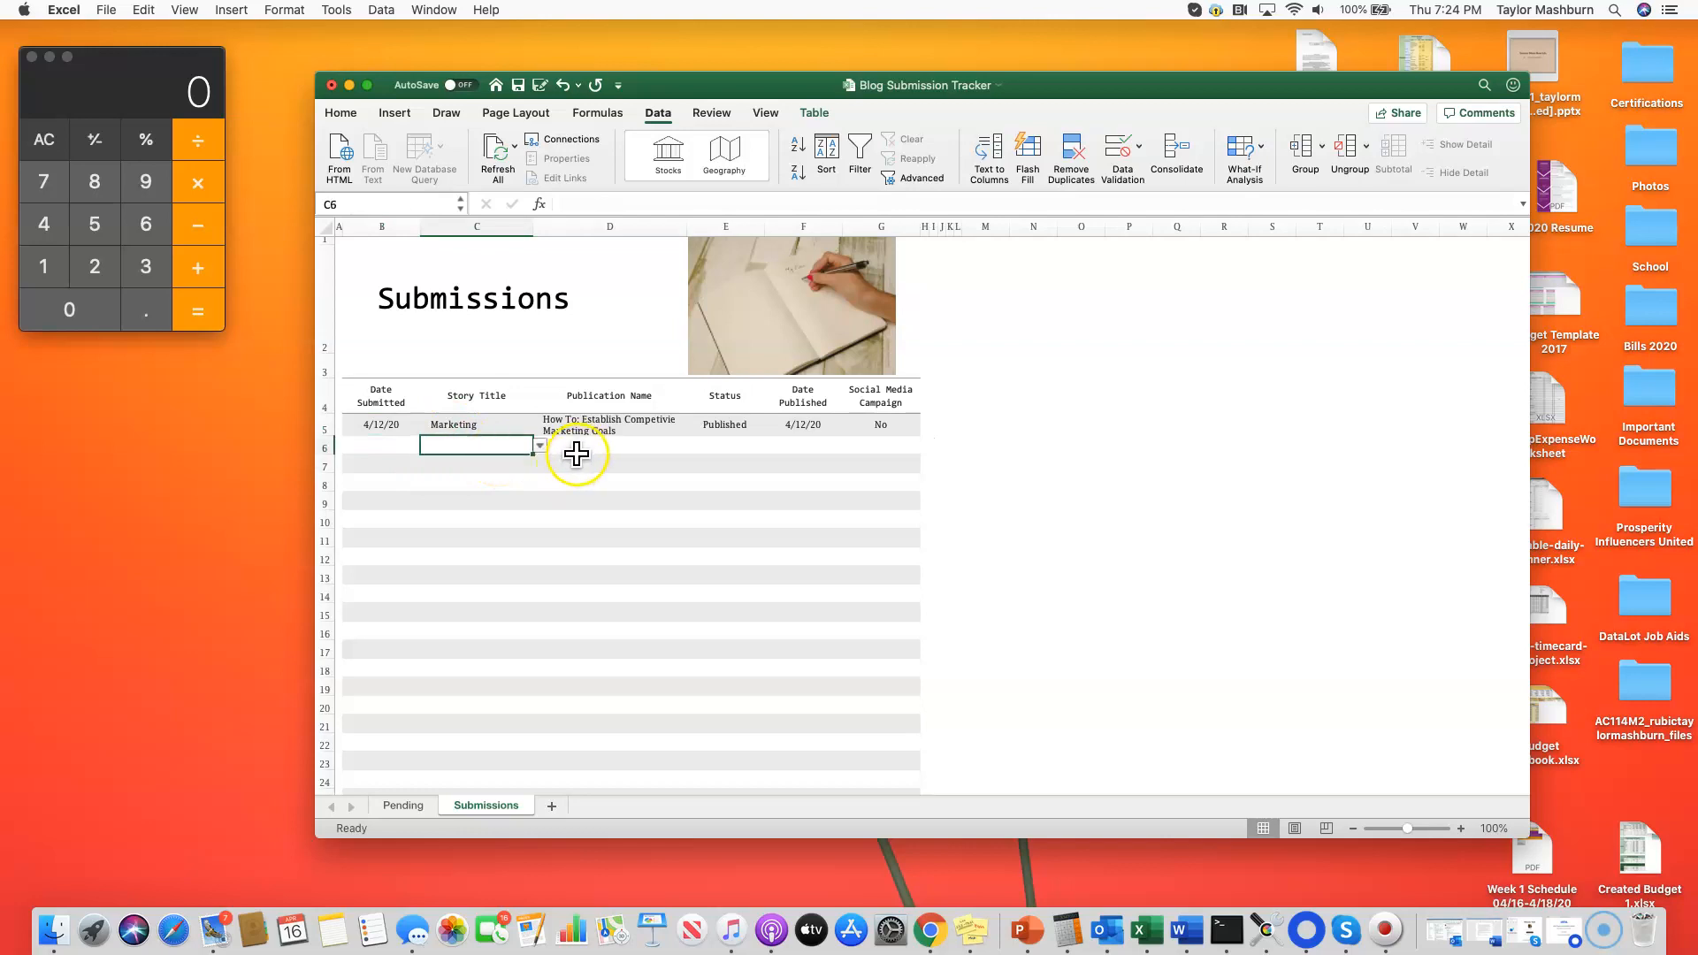
left_click(538, 449)
left_click(538, 449)
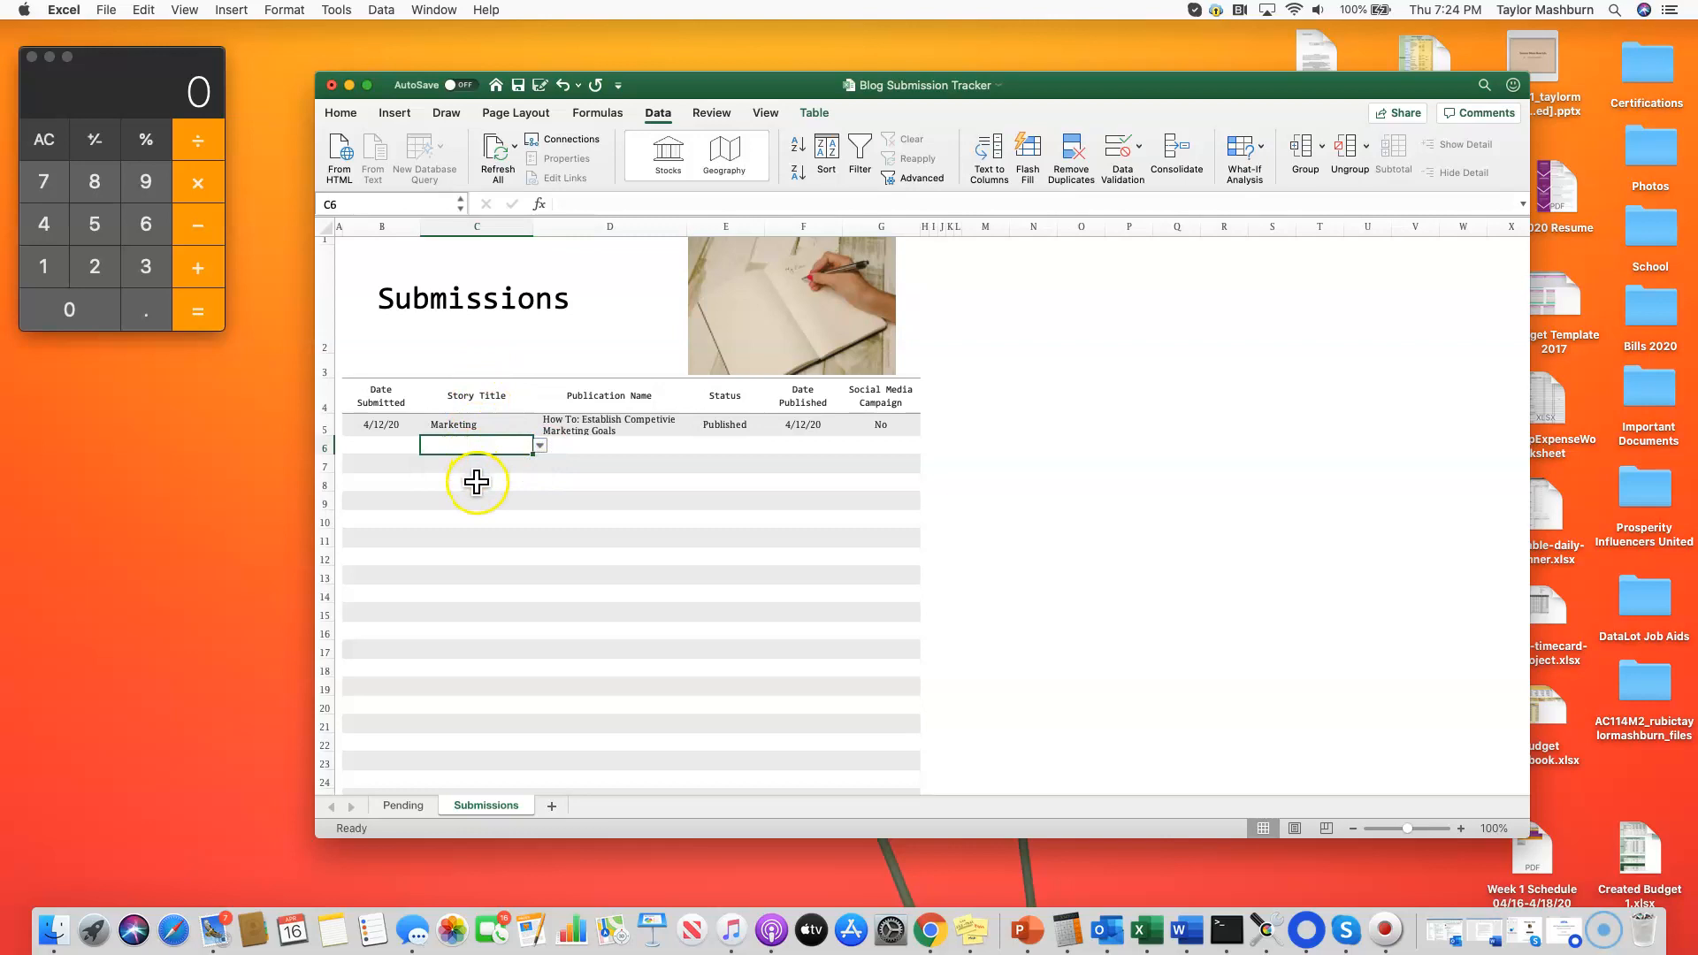
Step: Rename the Story Title column header in C4 of the Submissions sheet as Category
left_click(477, 394)
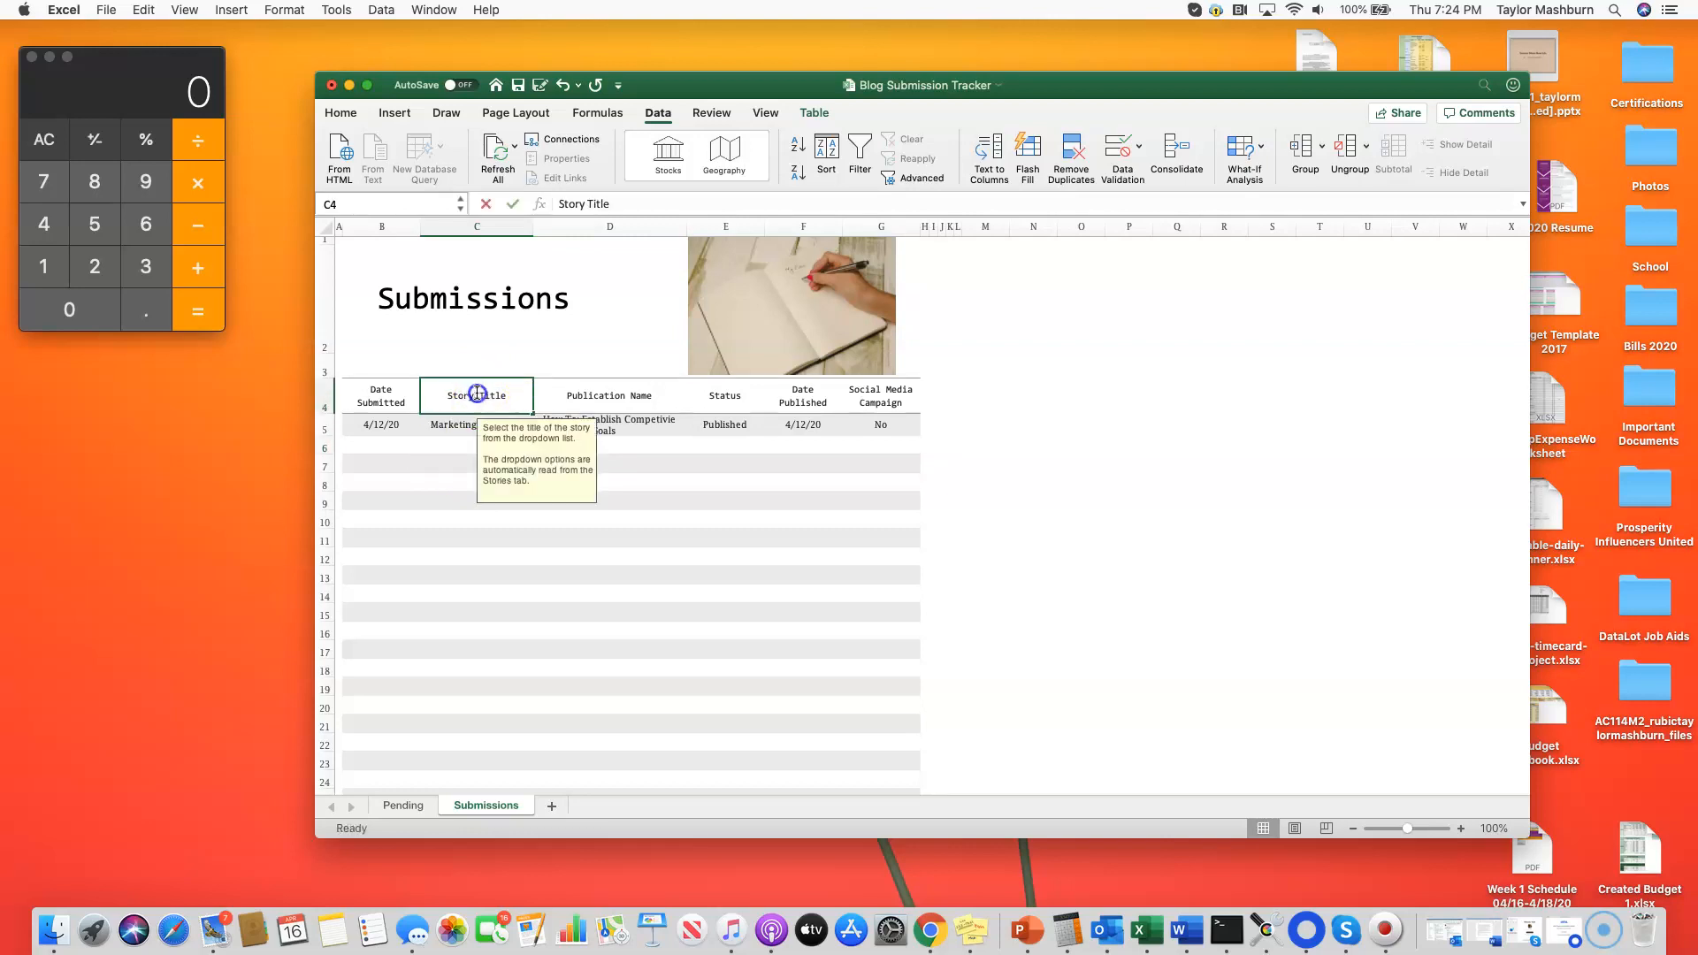
left_click(626, 207)
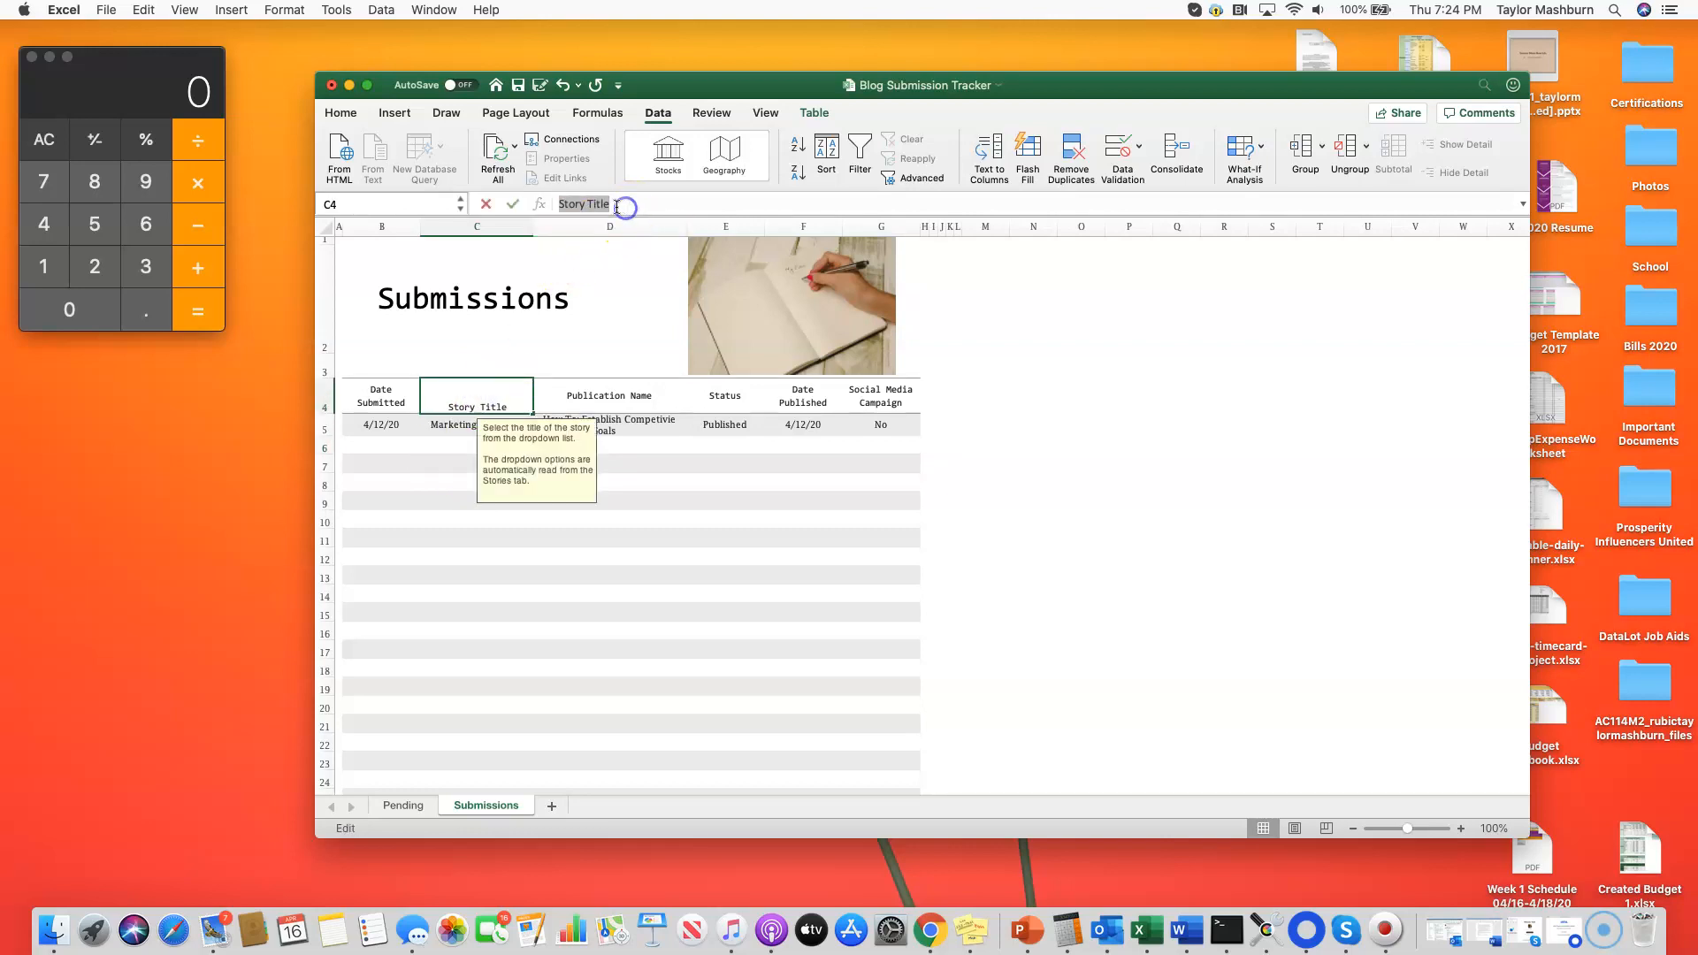
type("Ca")
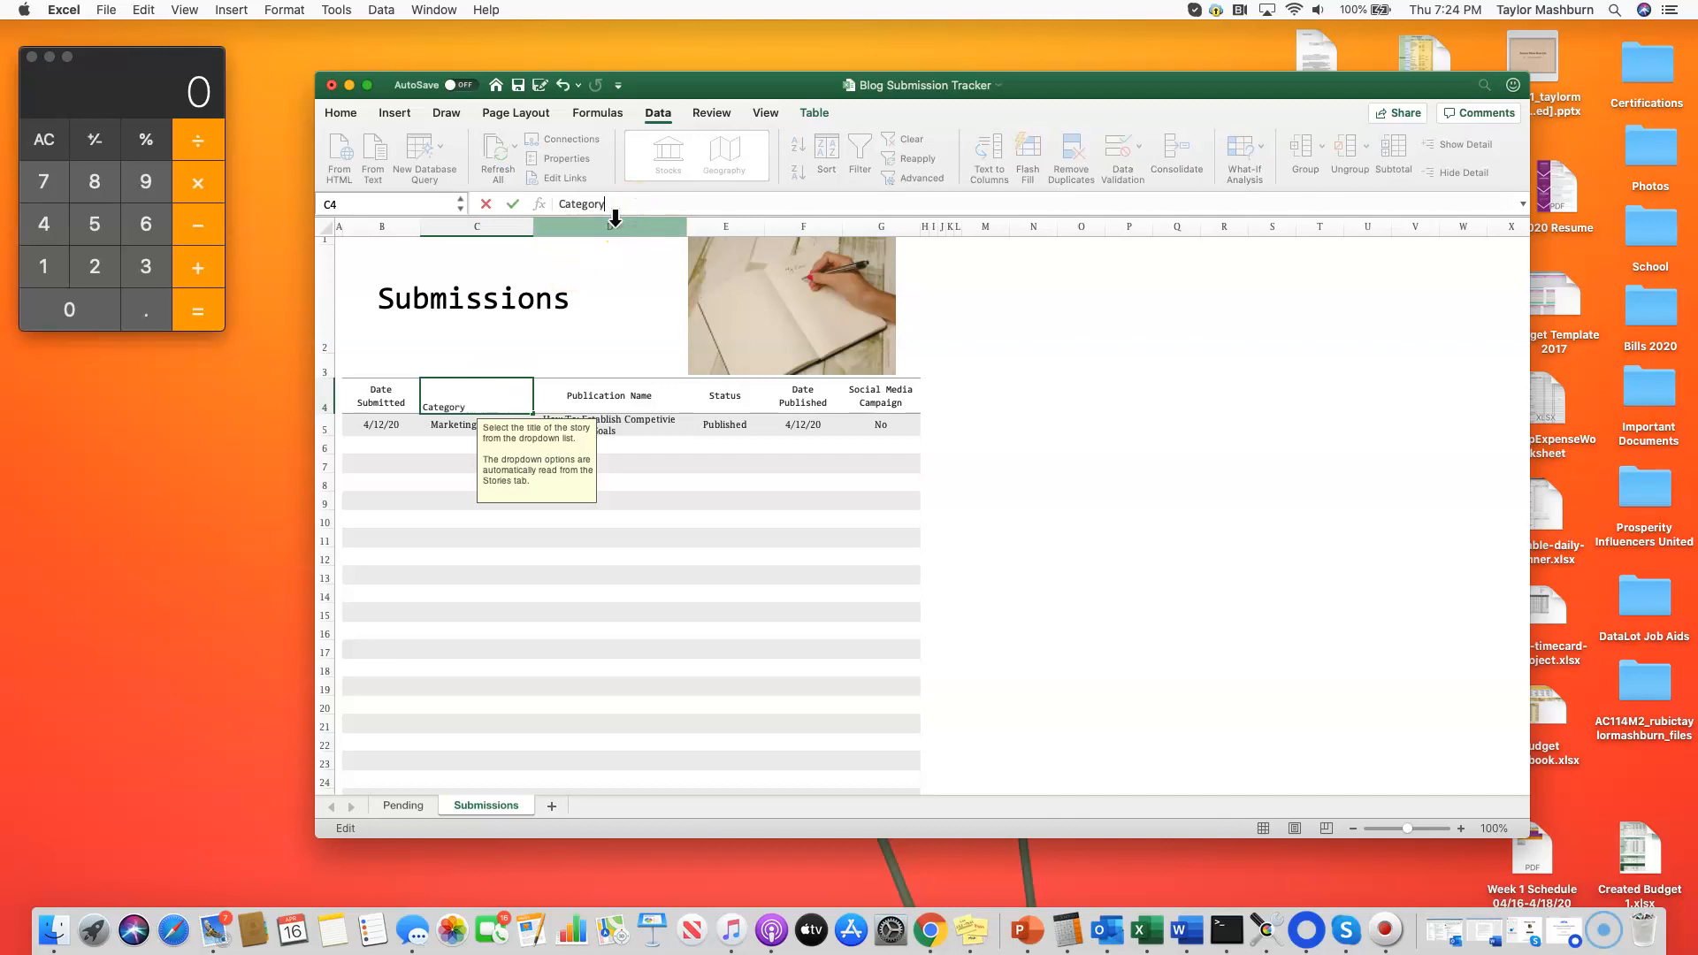
type("tegory")
left_click(607, 393)
Step: View the Category dropdown choices in C5 and compare them with the Category entry on the Pending sheet
left_click(477, 427)
left_click(538, 429)
left_click(514, 429)
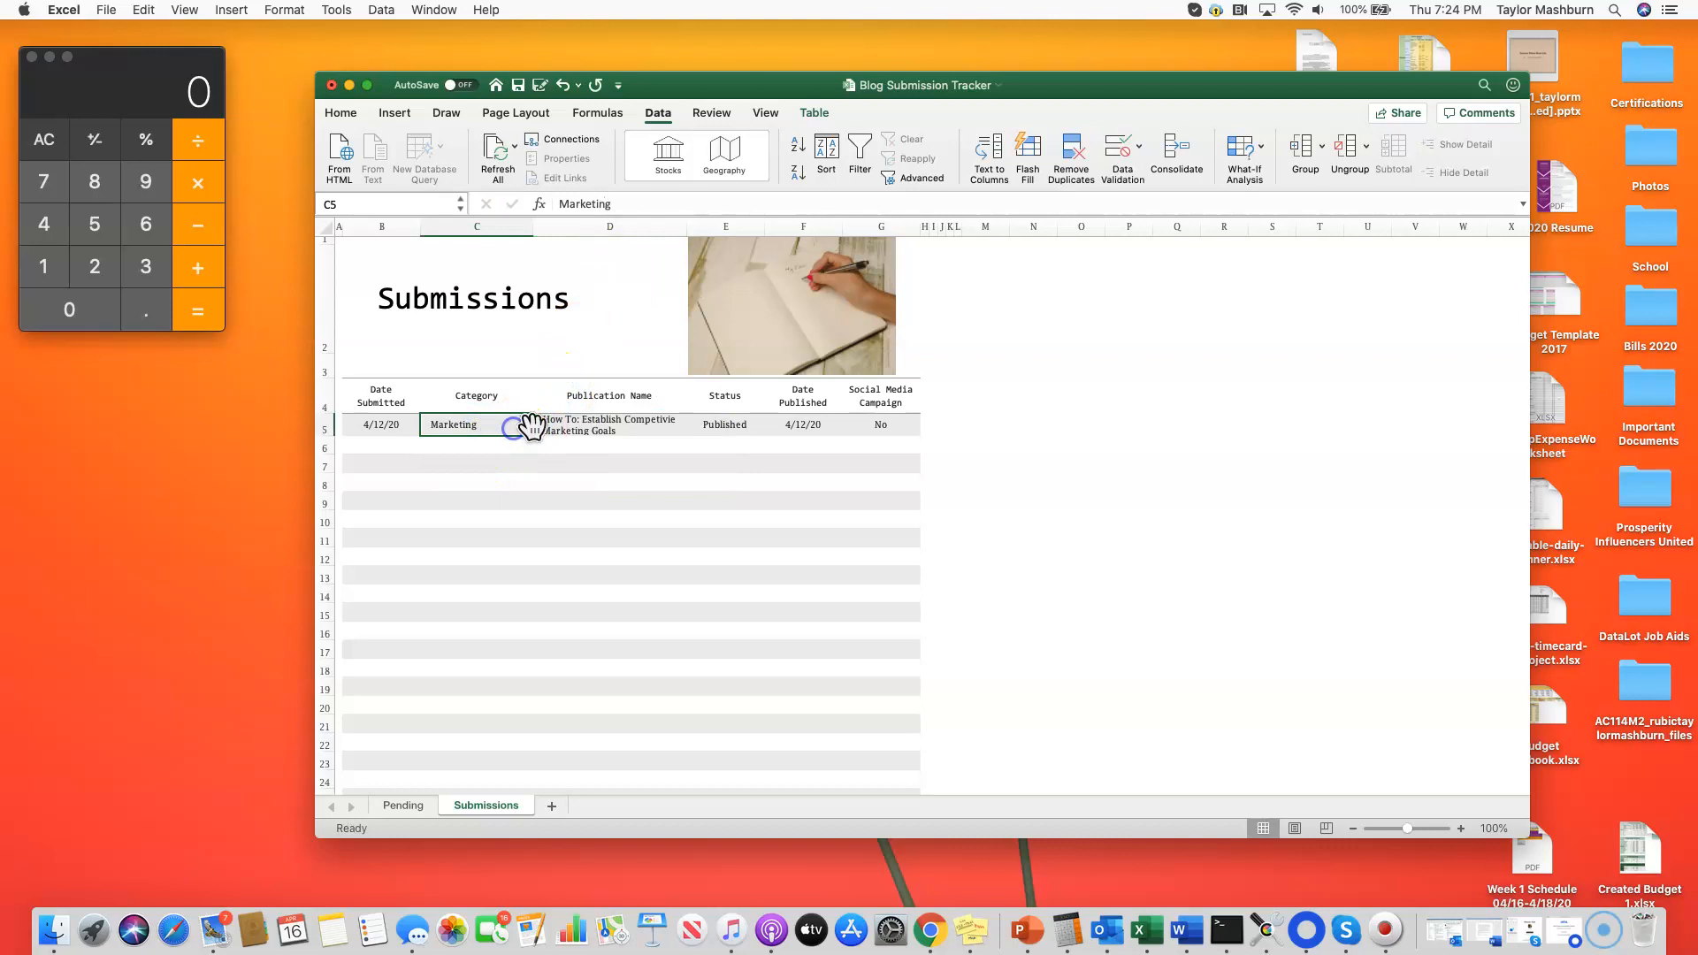
left_click(536, 427)
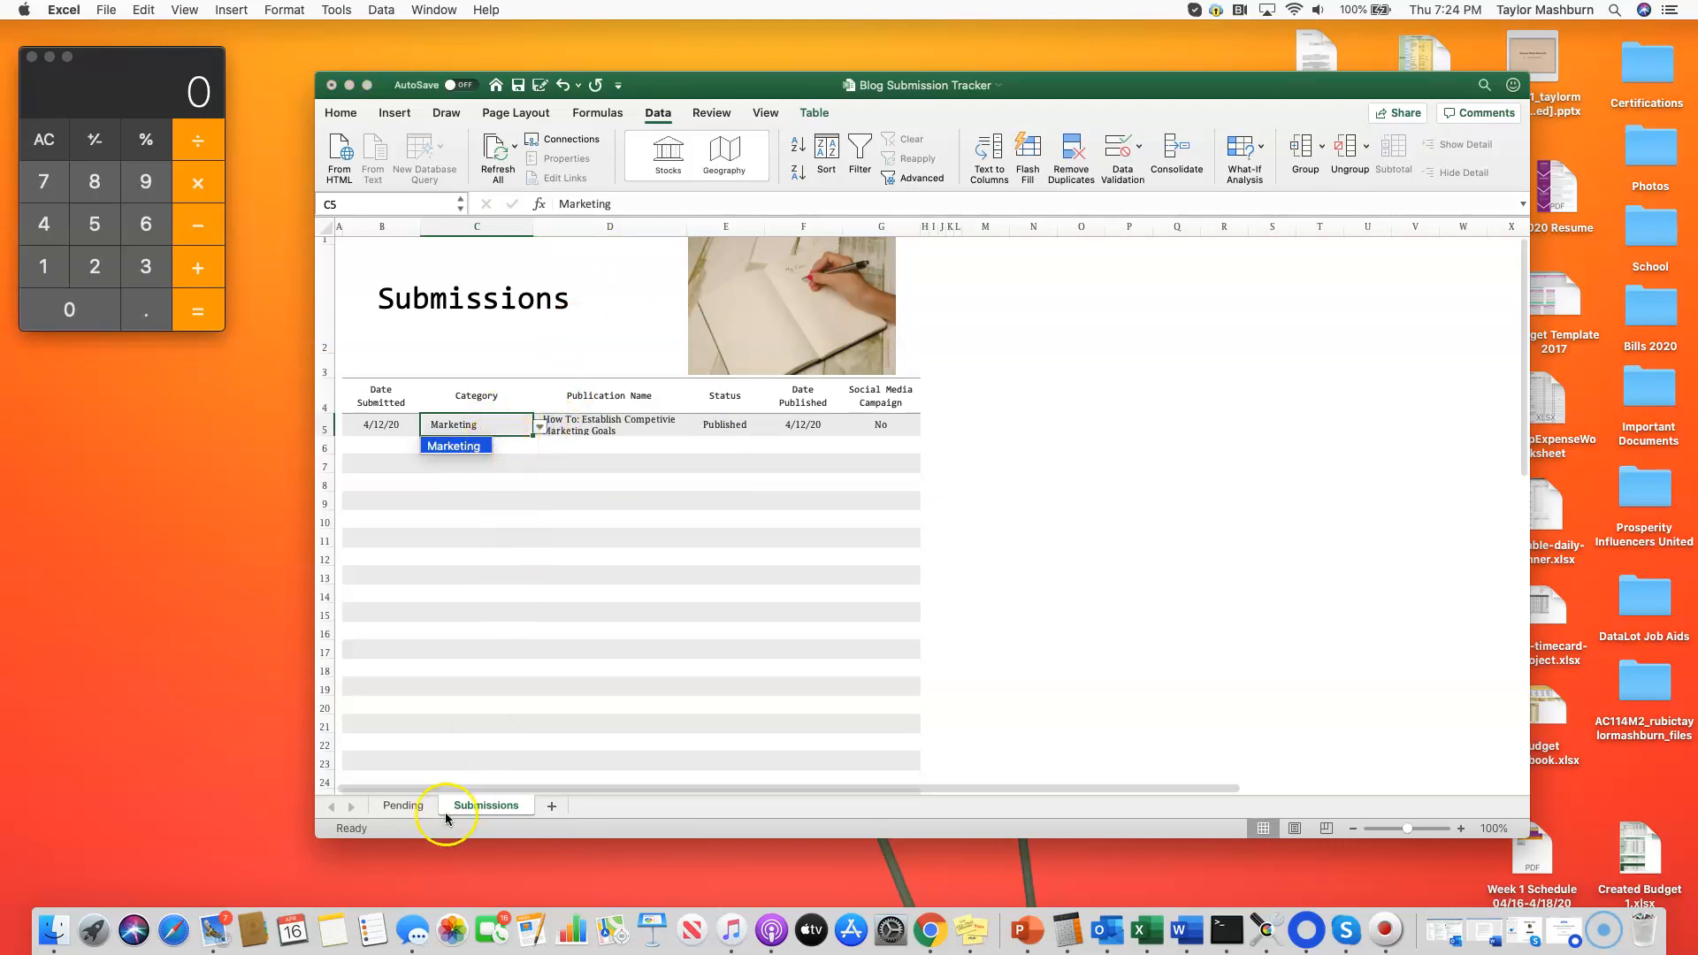
left_click(396, 805)
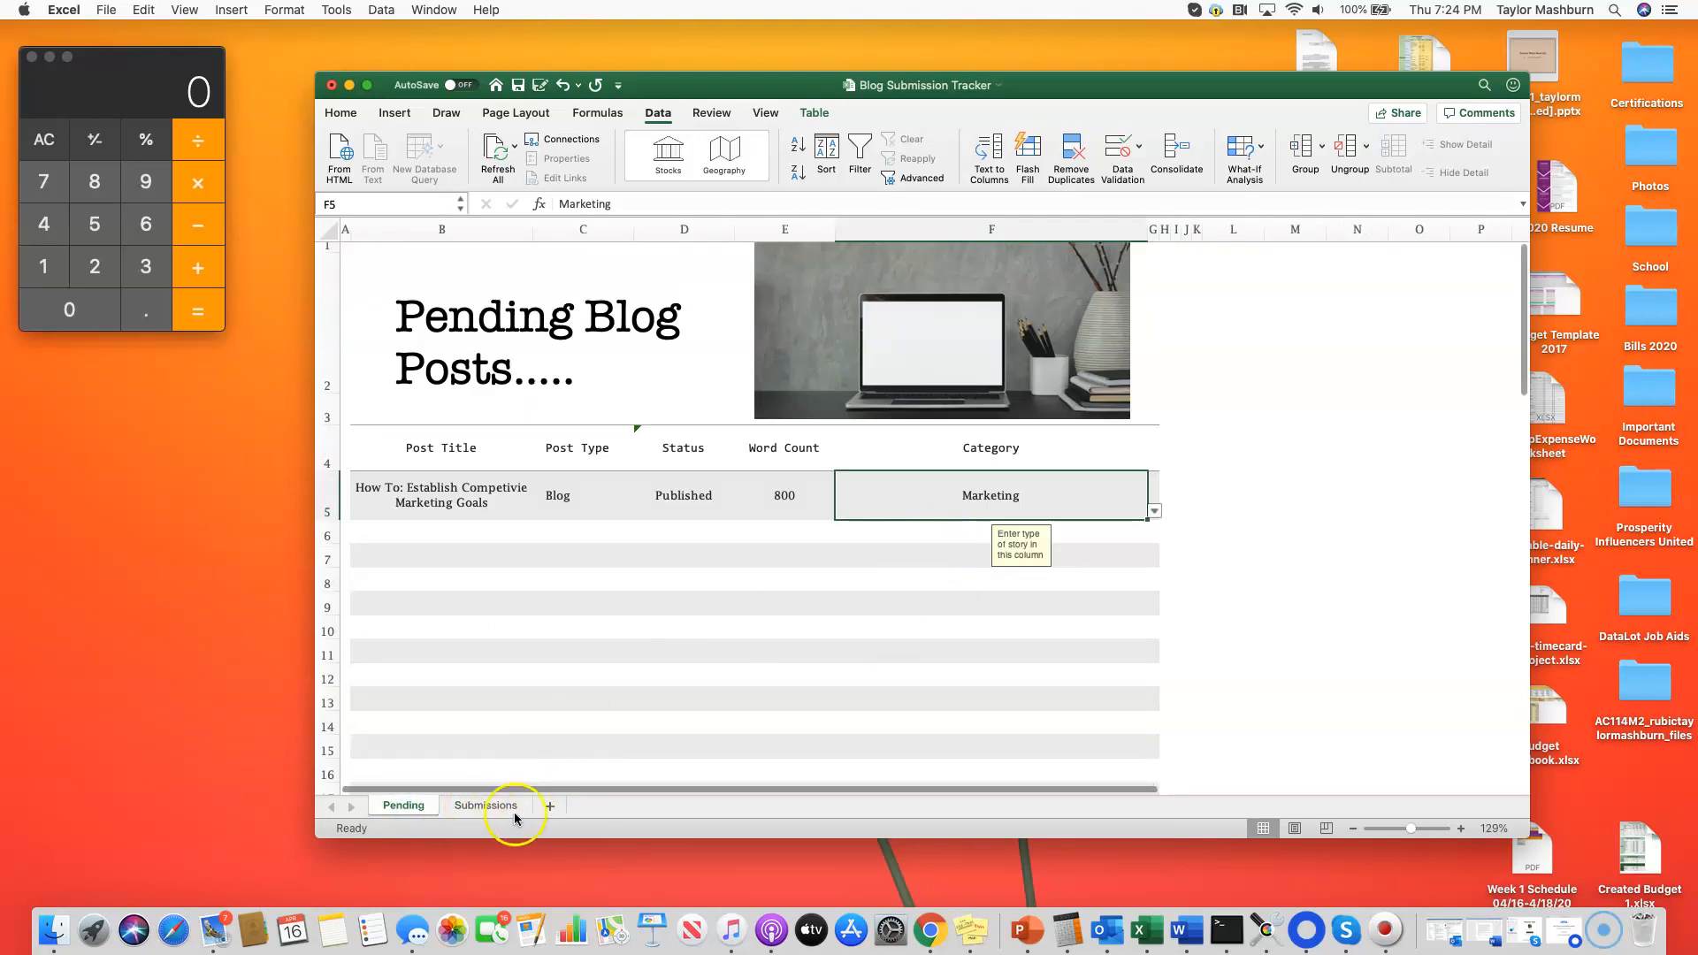
left_click(489, 806)
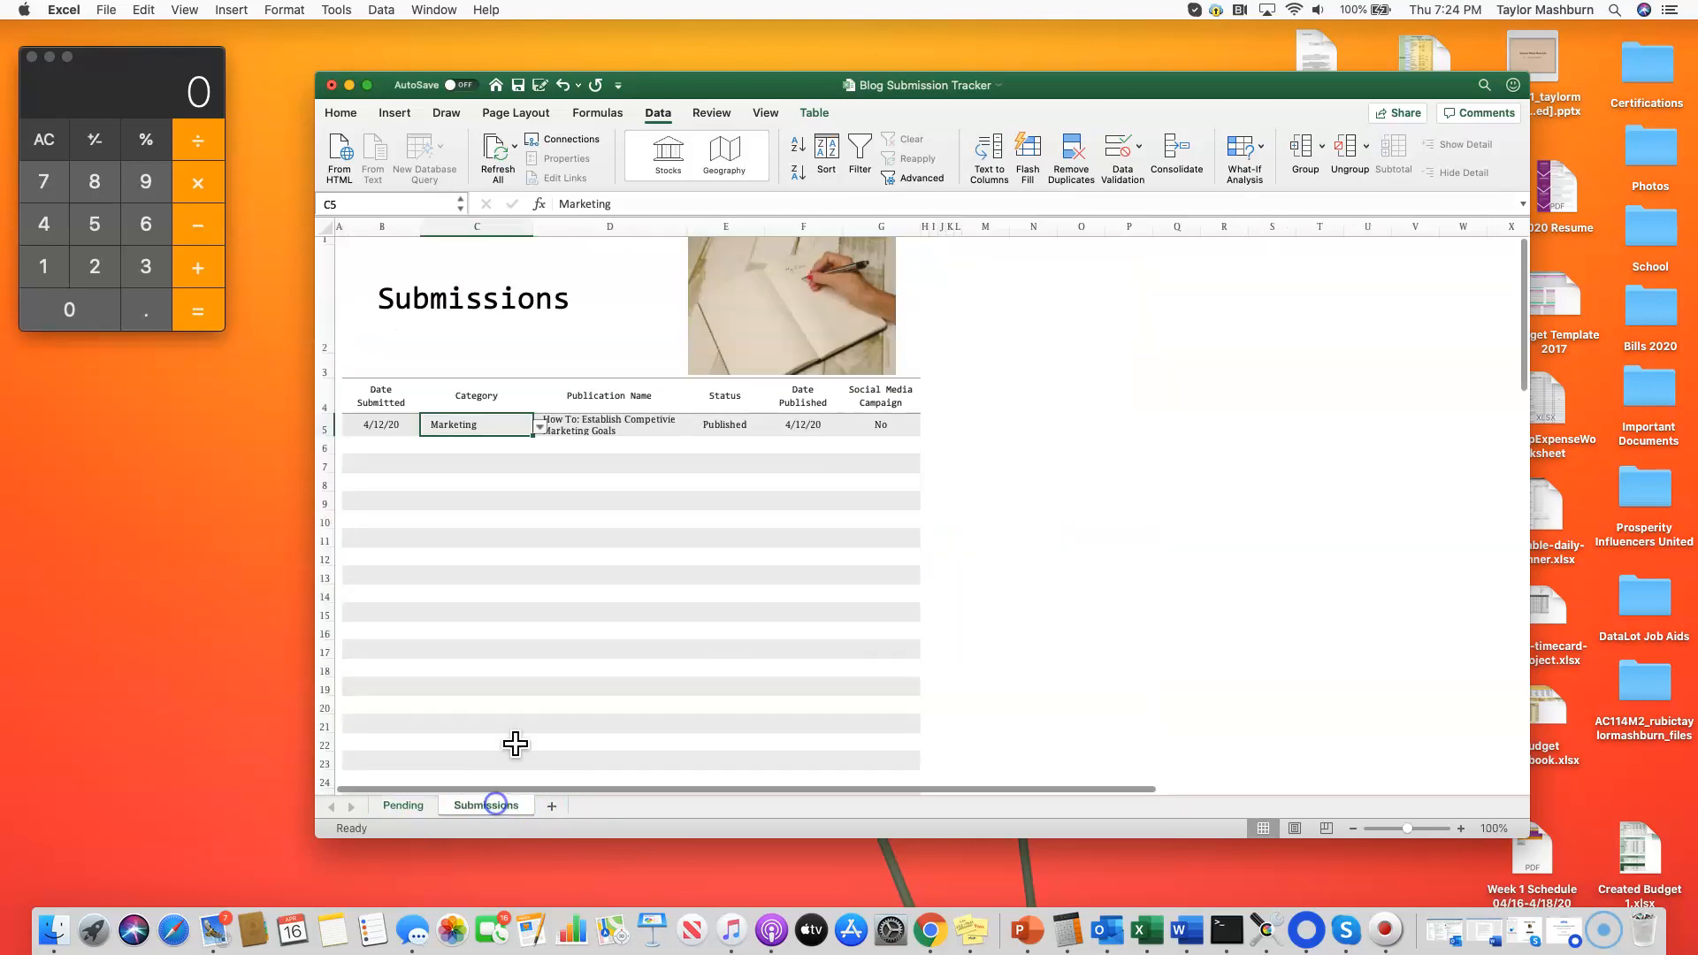
Step: Examine the Publication Name dropdown choices in D5 of the Submissions sheet without picking one
left_click(609, 423)
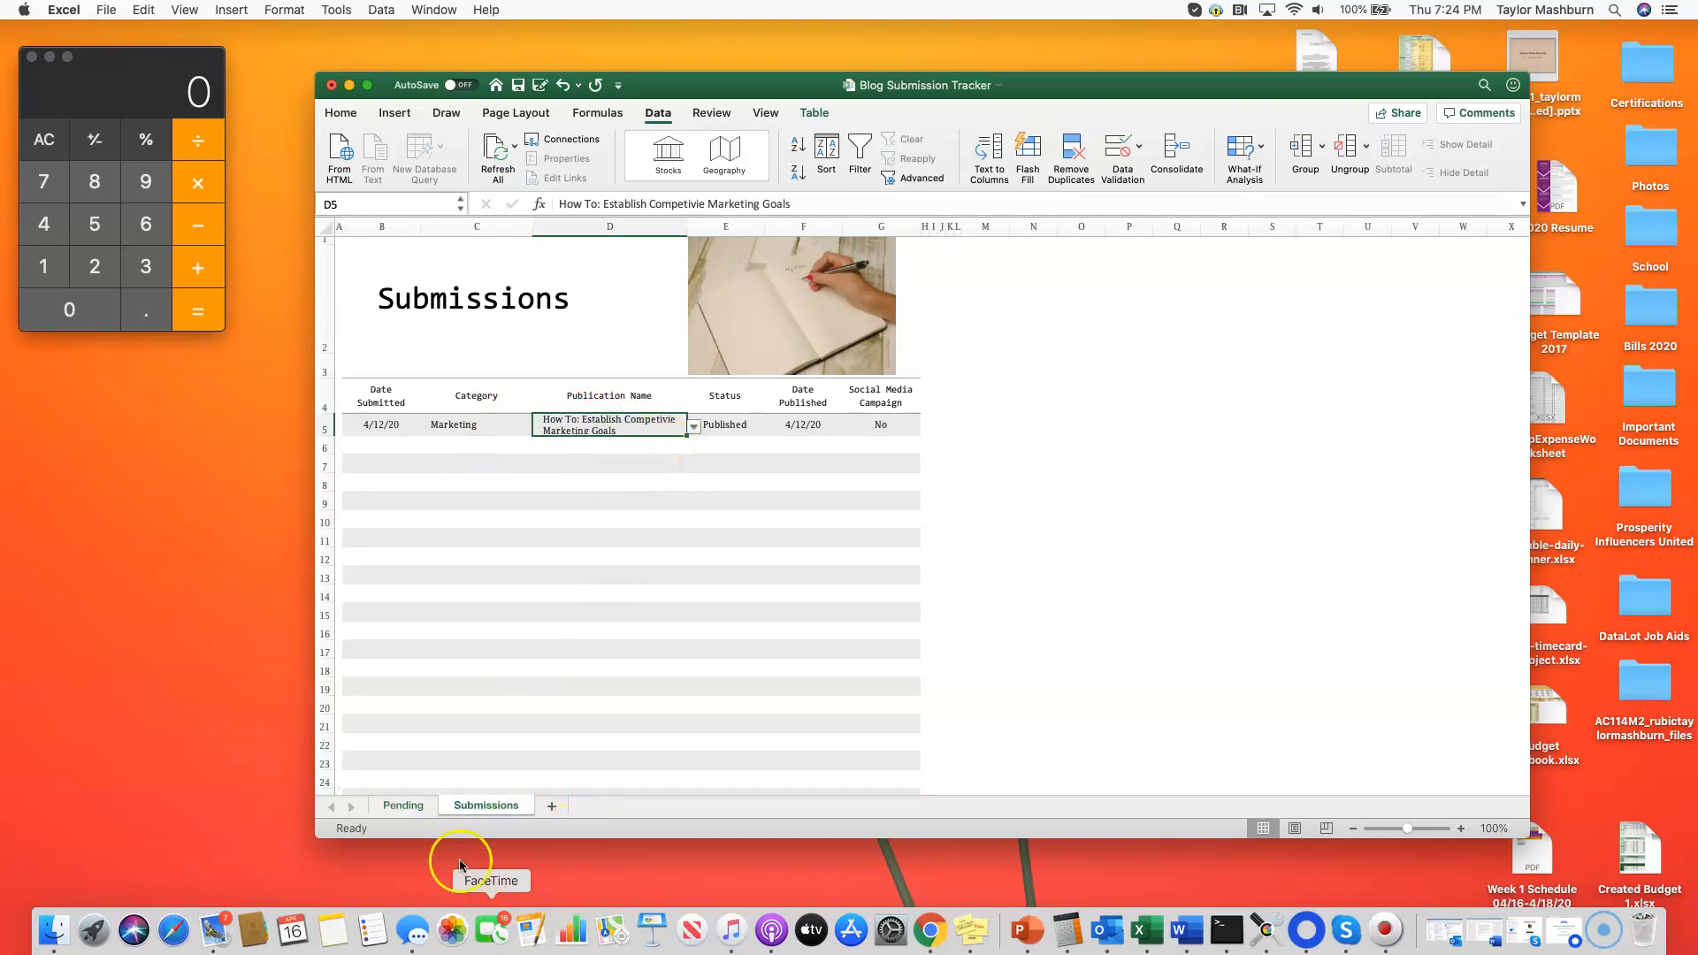
left_click(693, 427)
left_click(634, 431)
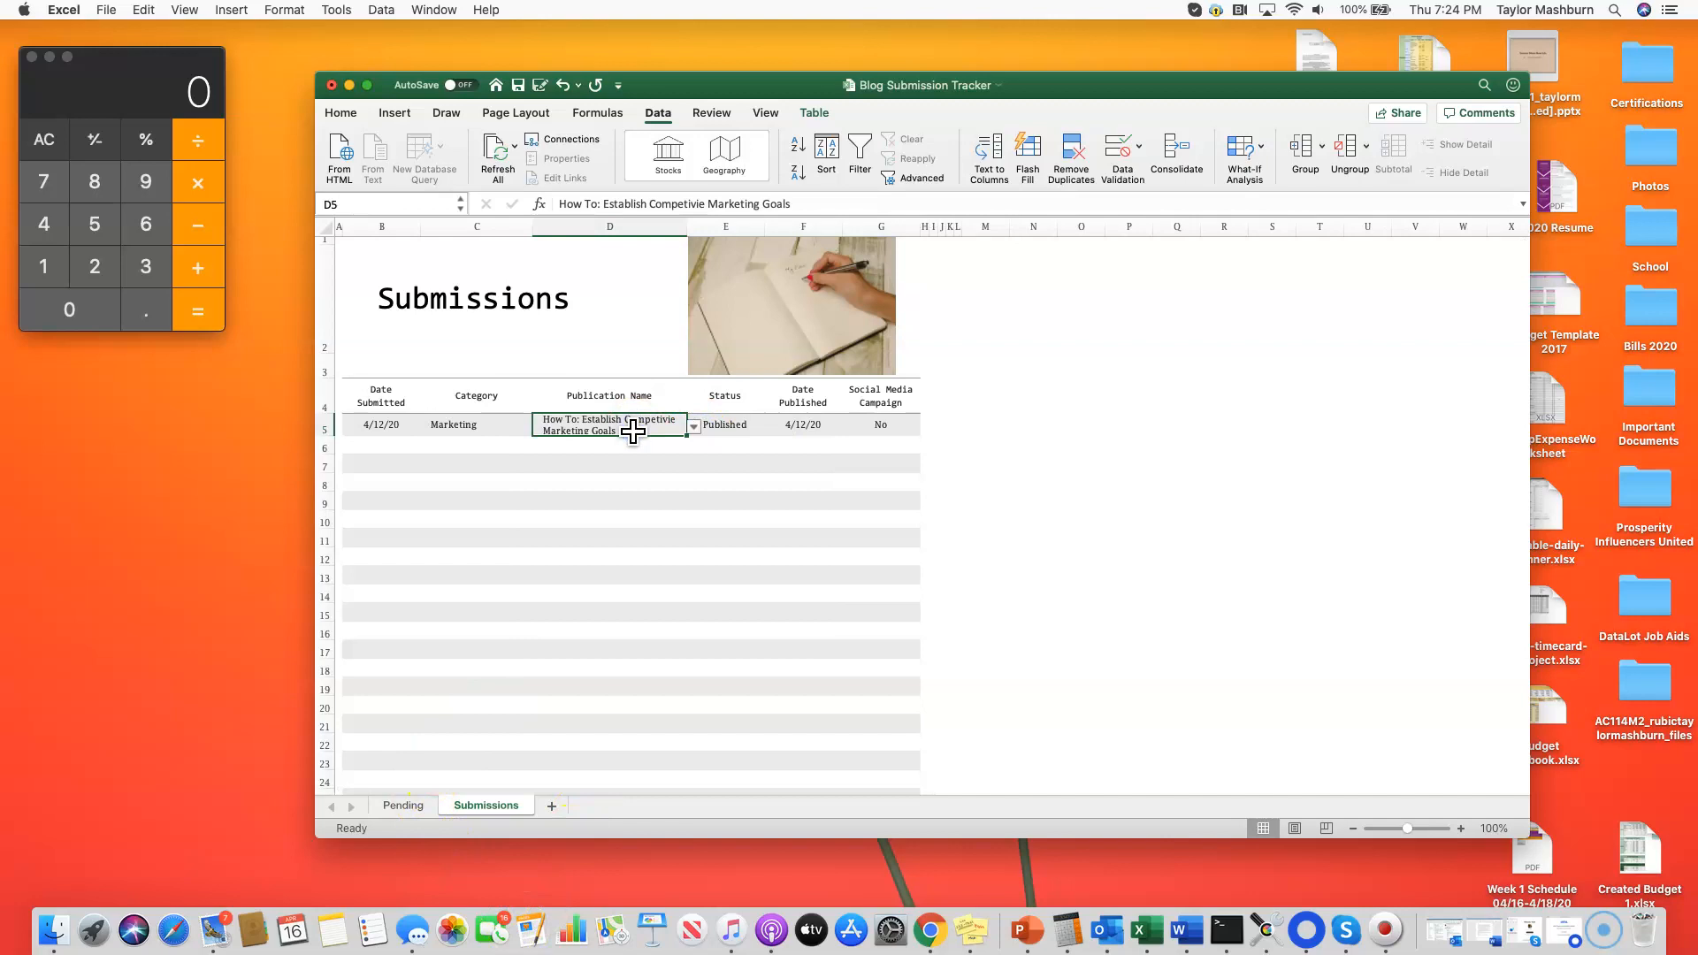
left_click(695, 428)
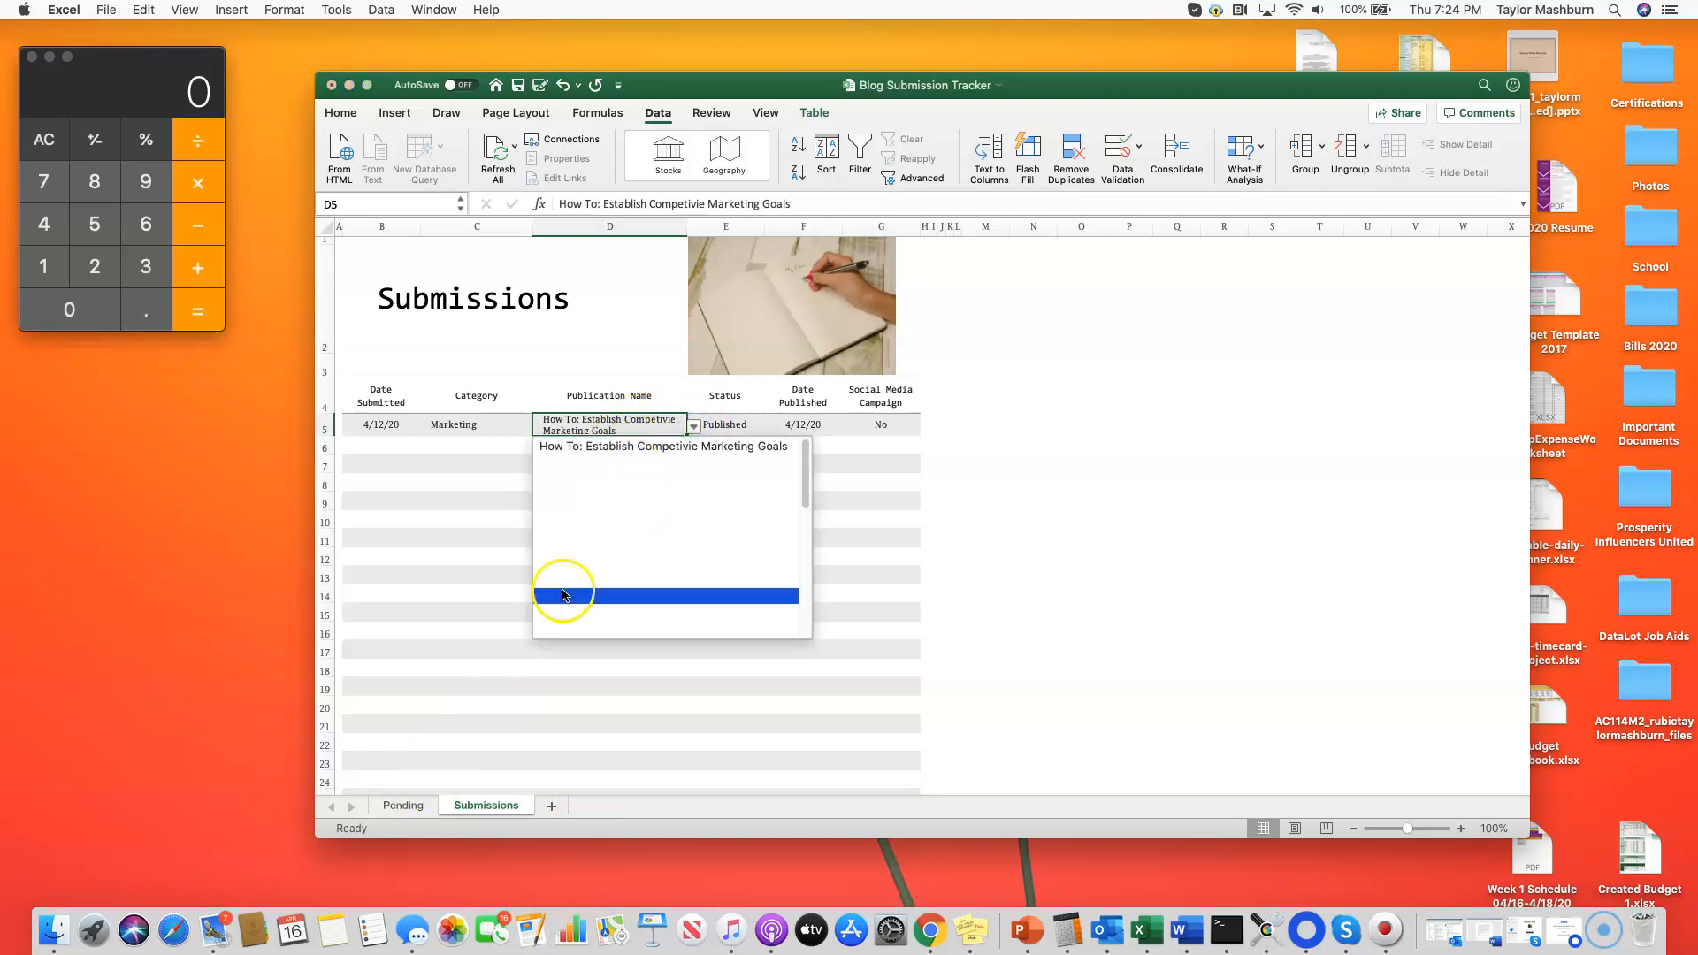
left_click(437, 693)
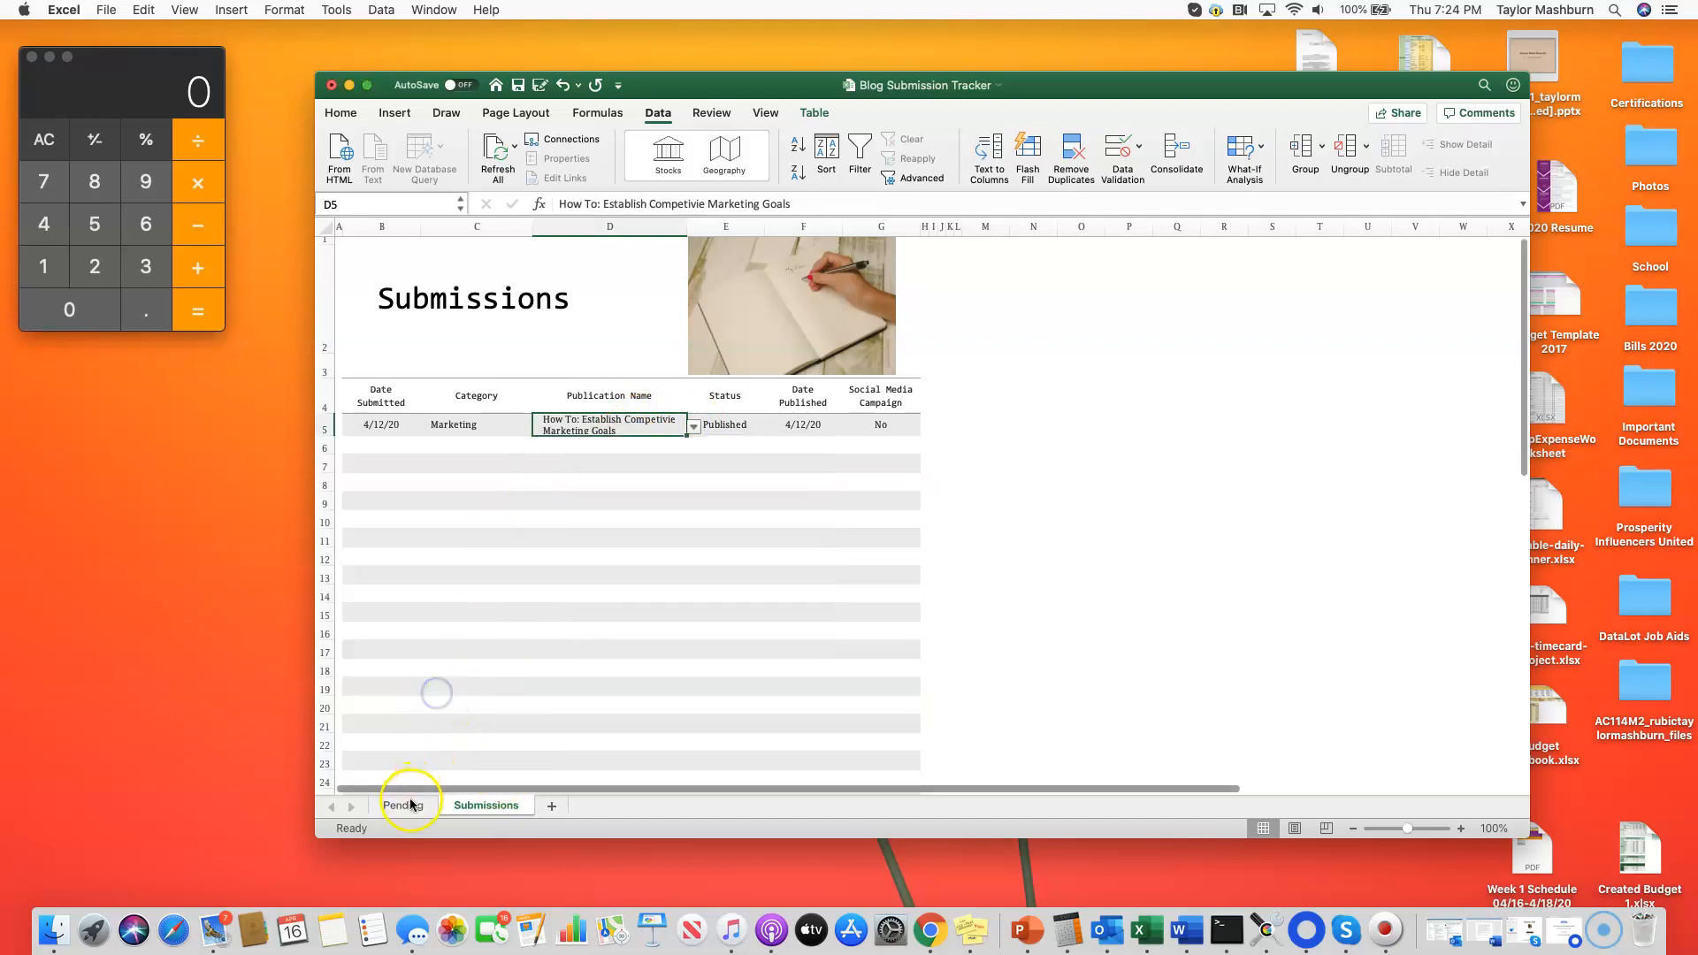
Step: Enter Marketing as a new post title in B6 of the Pending sheet
left_click(410, 800)
left_click(454, 537)
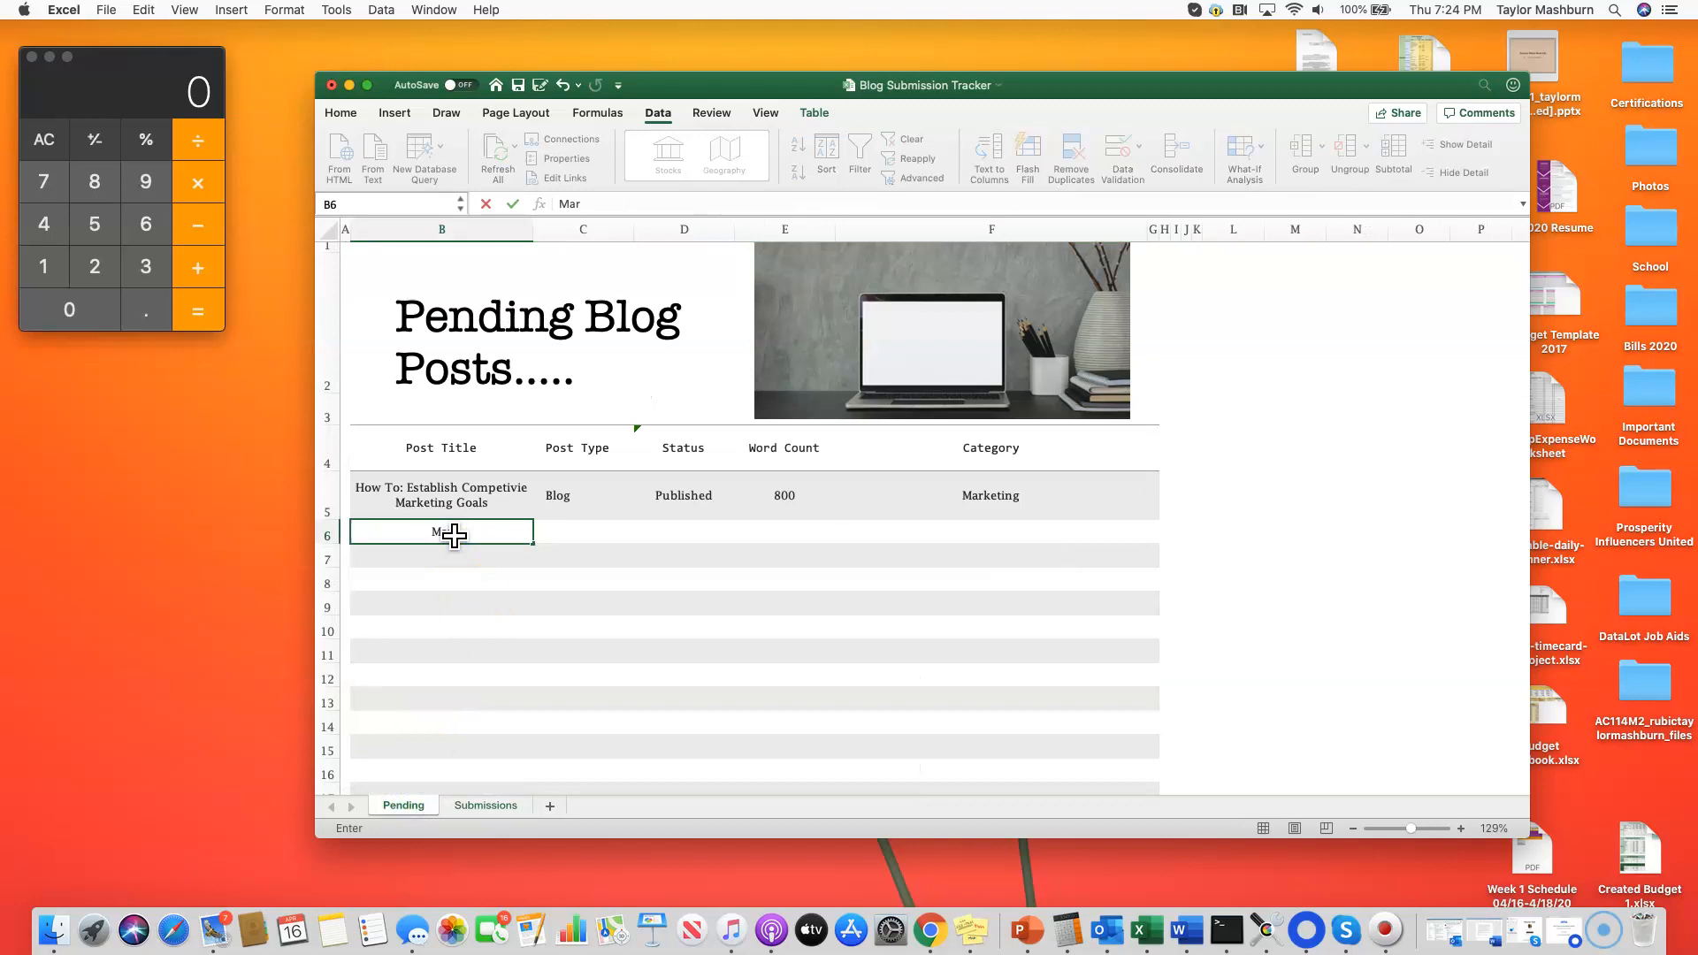
type("keting")
left_click(494, 560)
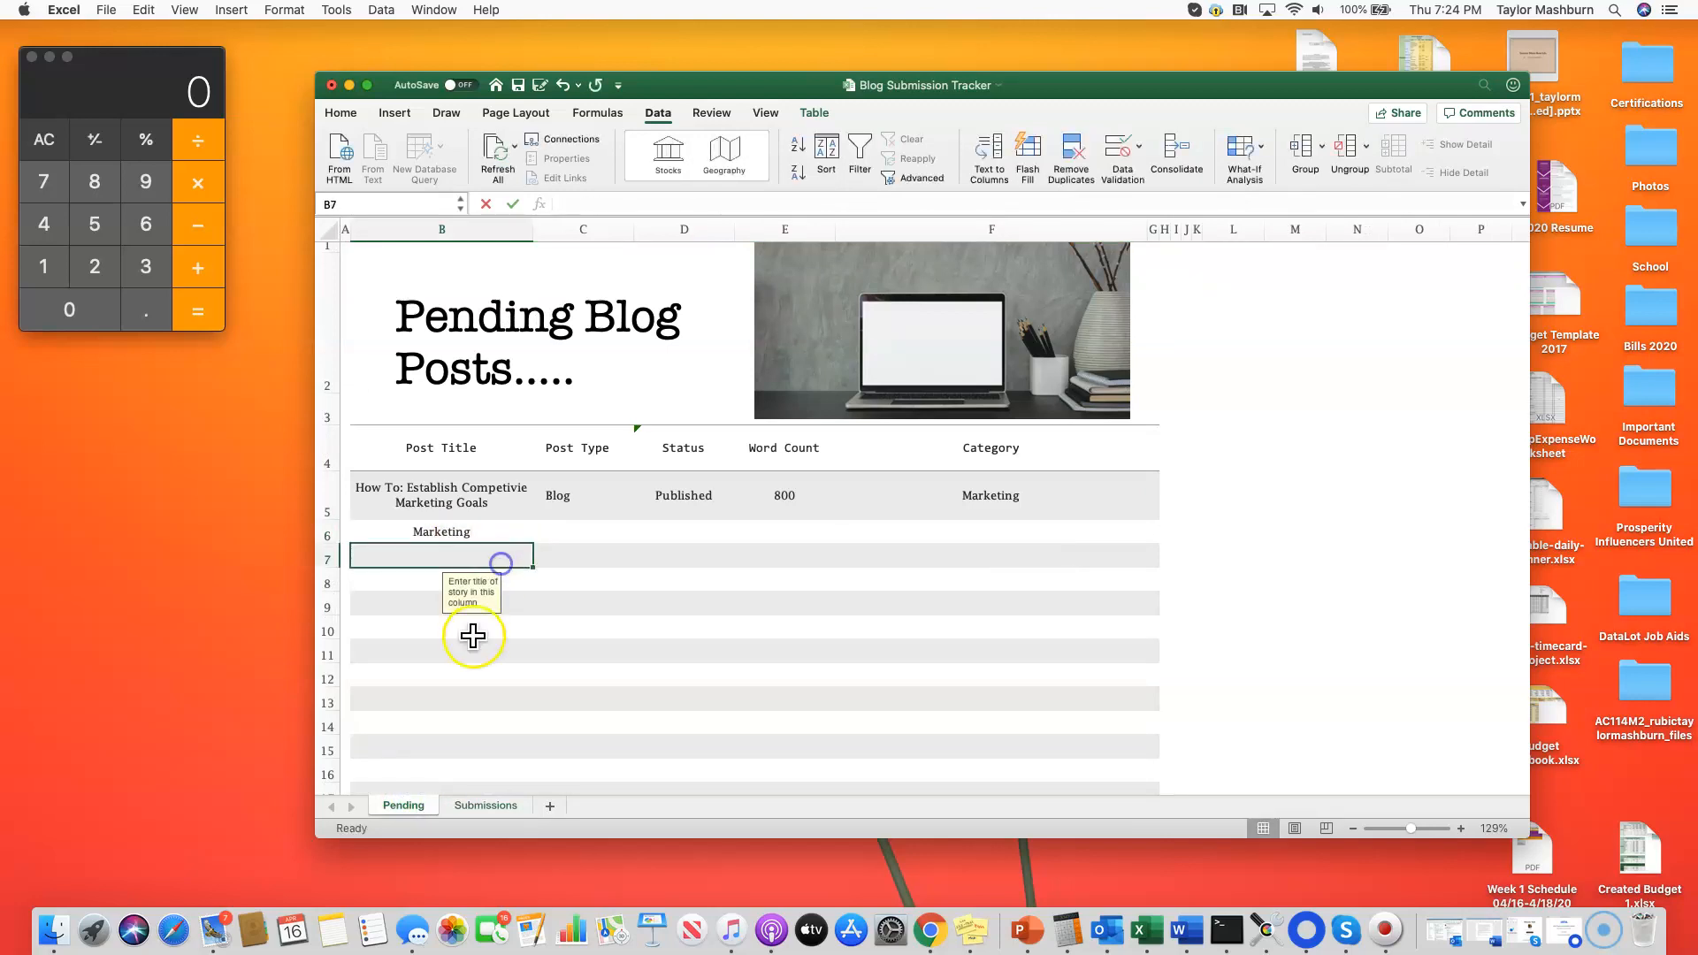
Step: Check the Publication Name dropdown in D5 of the Submissions sheet for the newly added post title
left_click(486, 806)
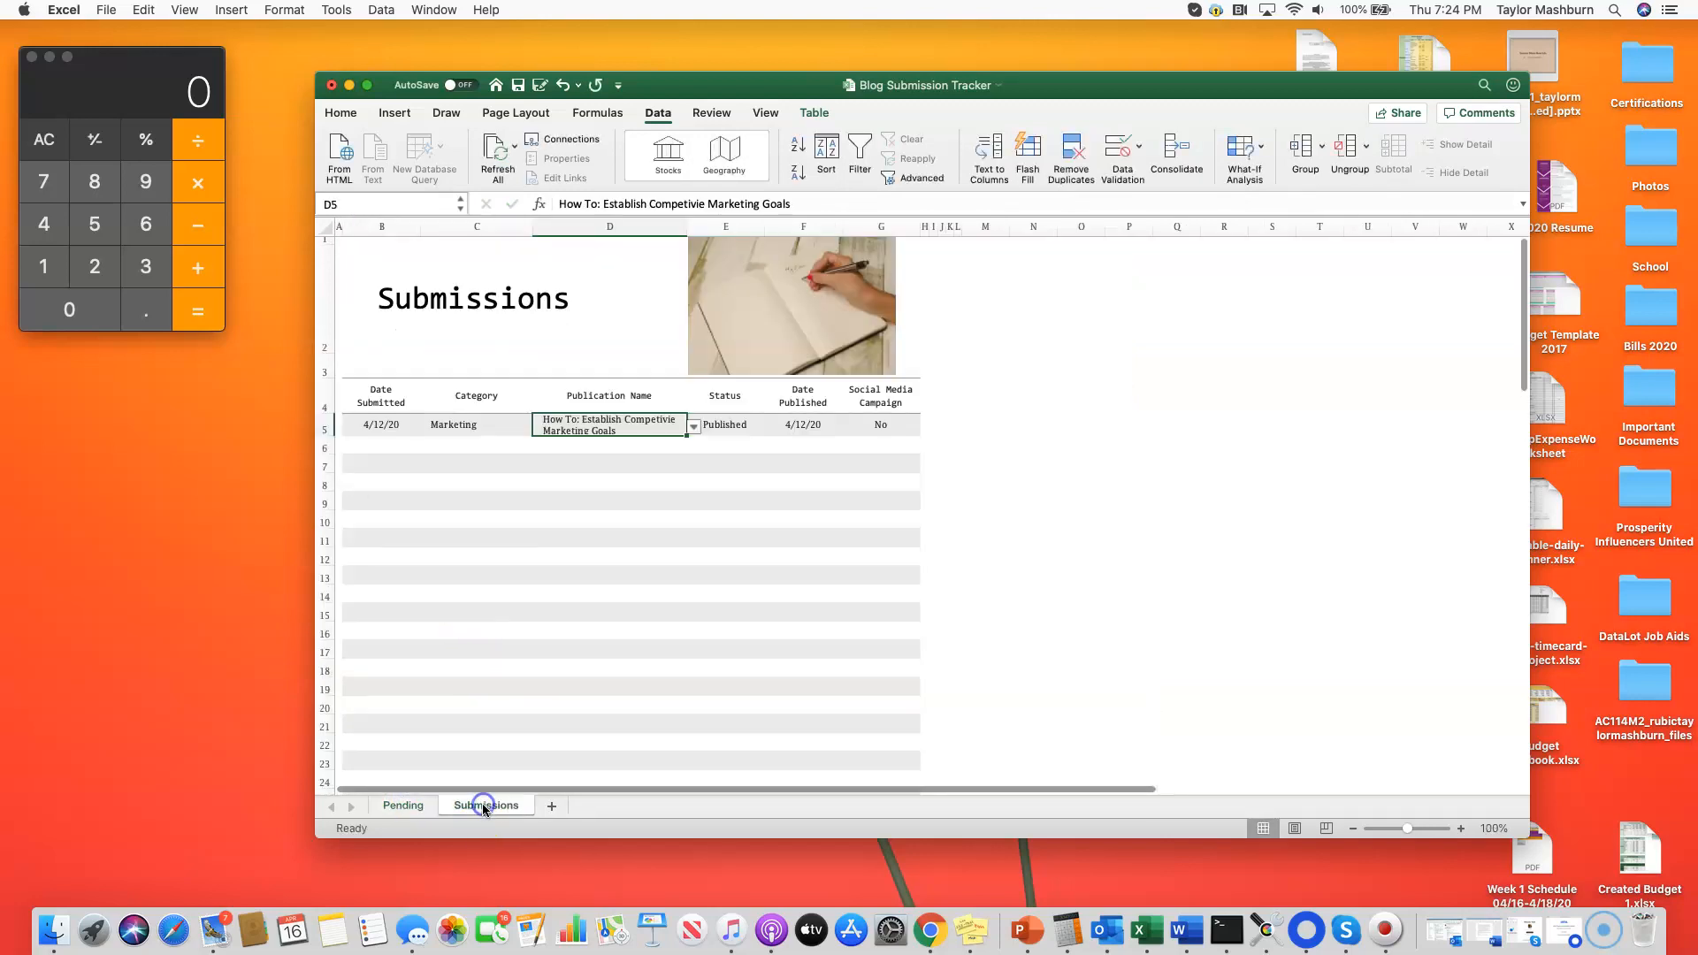
left_click(694, 426)
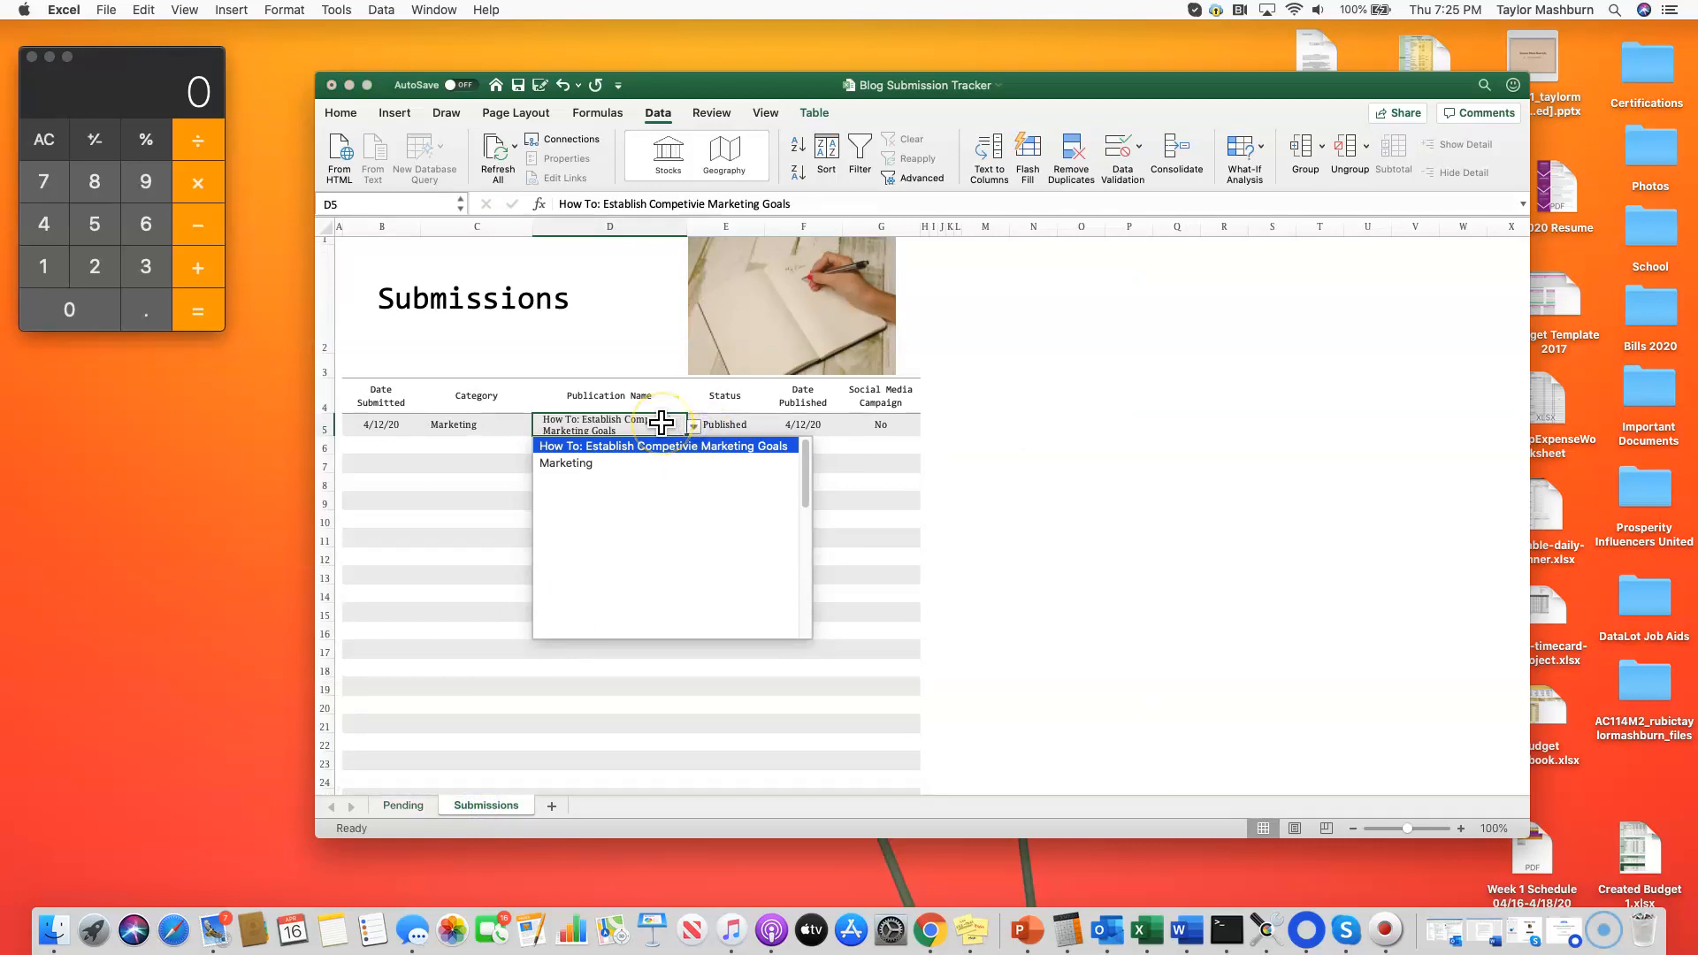
left_click(696, 203)
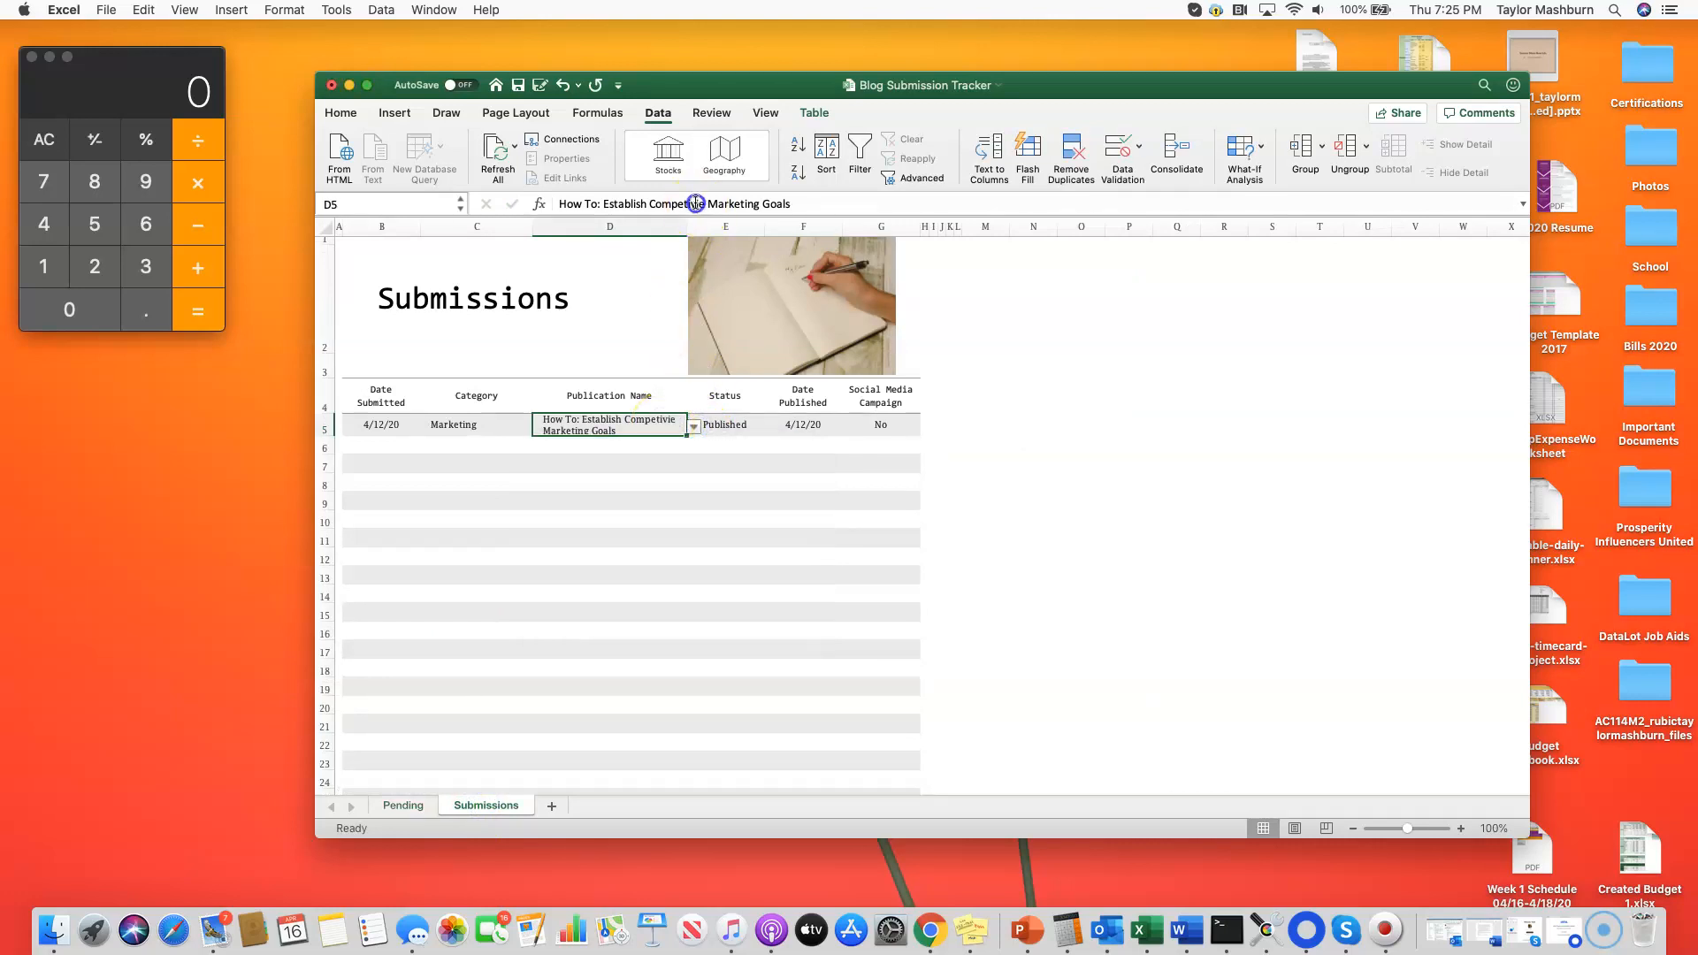